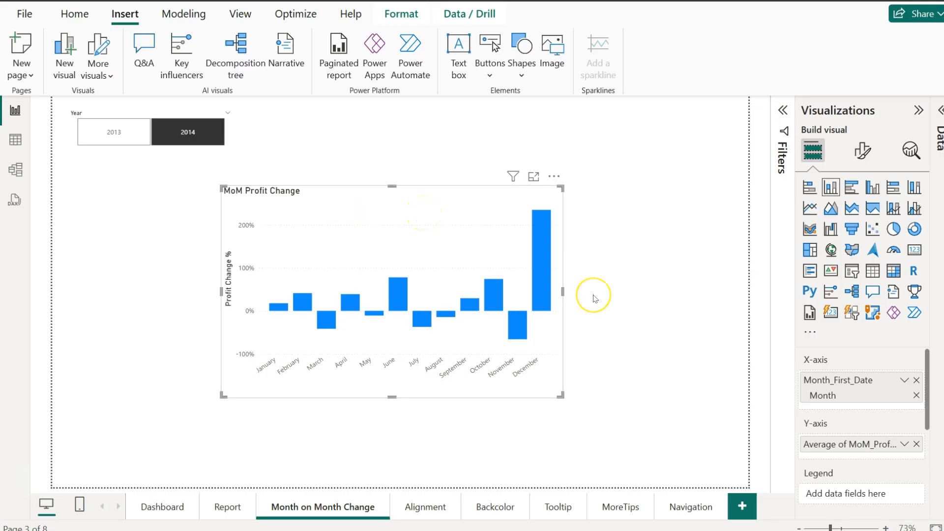
Open conditional formatting for the column color of the MoM Profit Change chart, using the Rules format style
{"action": "left_click", "coordinate": [862, 152]}
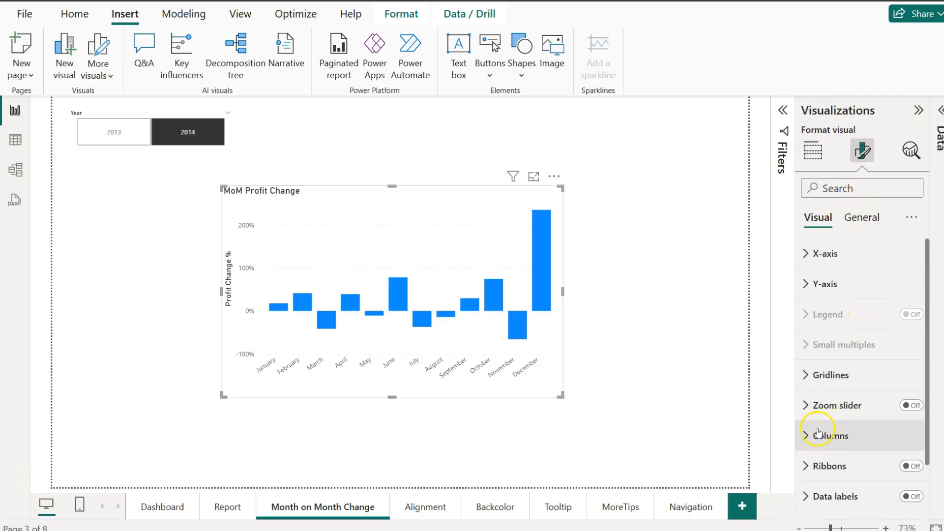
{"action": "left_click", "coordinate": [812, 436]}
{"action": "scroll", "coordinate": [812, 423], "scroll_direction": "down", "scroll_amount": 5}
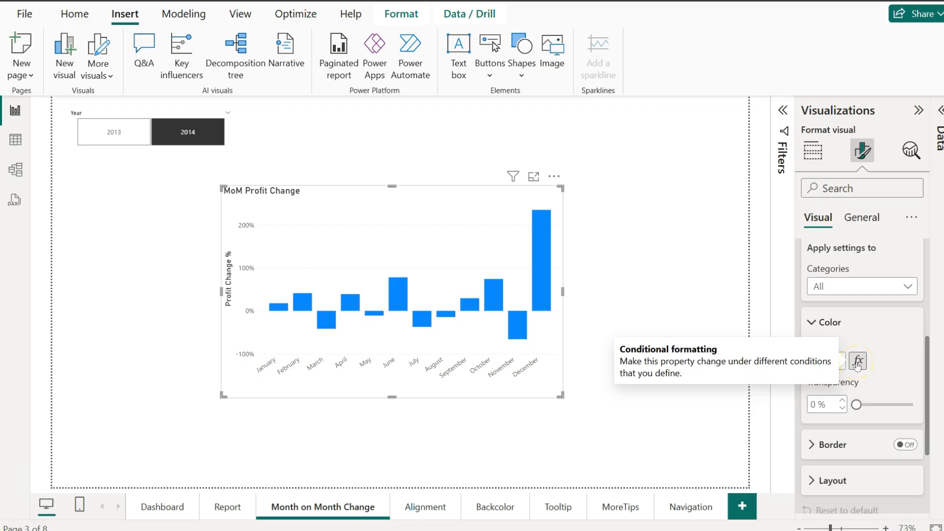
{"action": "left_click", "coordinate": [856, 363]}
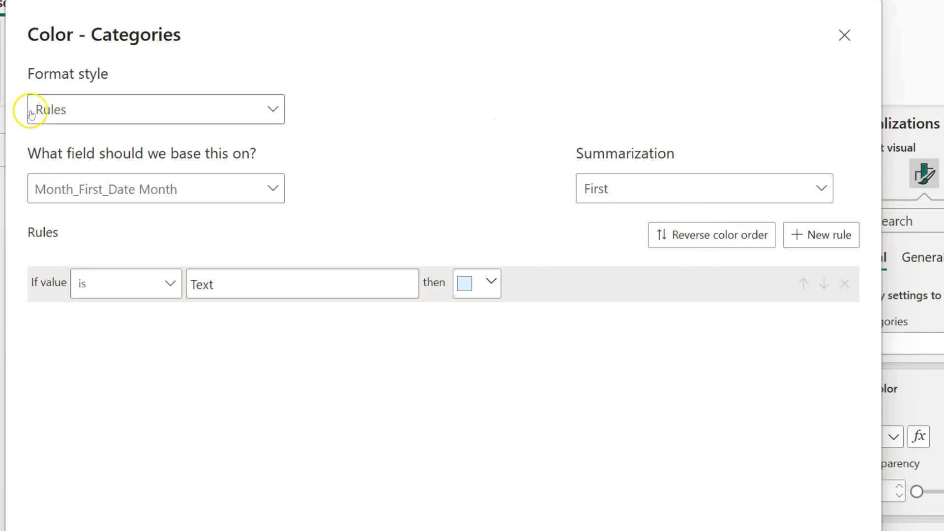
{"action": "left_click", "coordinate": [79, 113]}
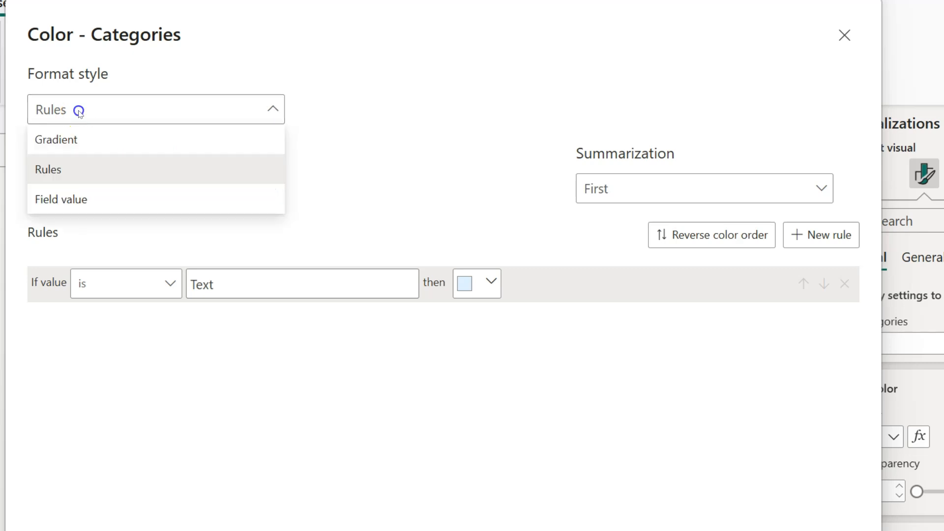
{"action": "left_click", "coordinate": [60, 173]}
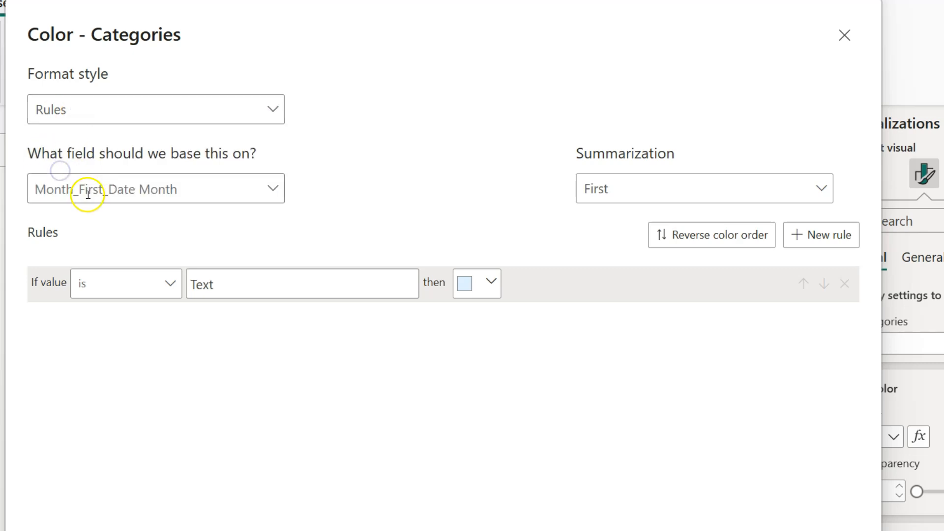
Base the color rules on Average of MoM_Profit_Change with Average summarization
{"action": "left_click", "coordinate": [271, 191]}
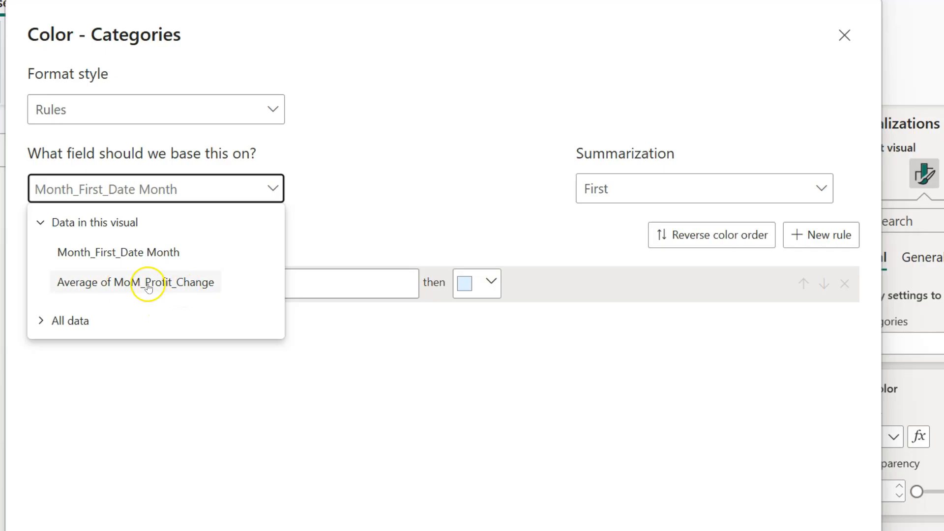
{"action": "left_click", "coordinate": [164, 281]}
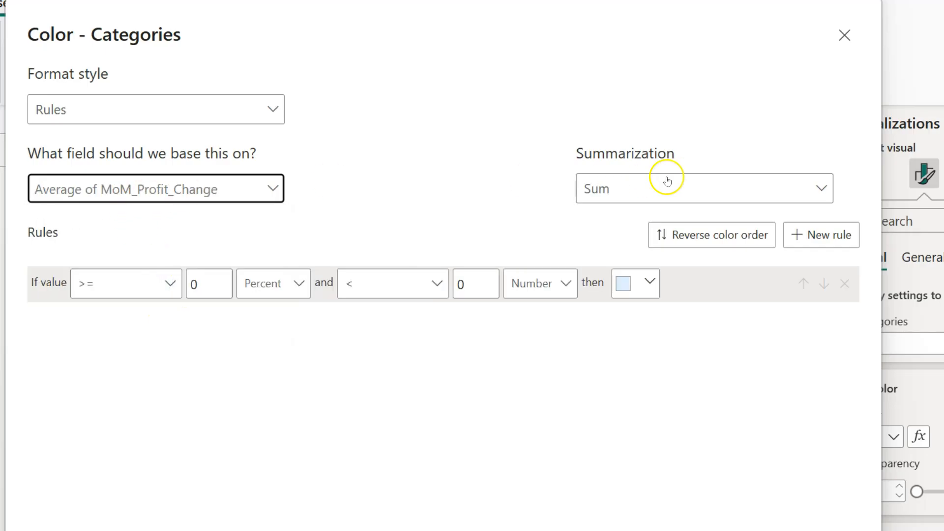
{"action": "left_click", "coordinate": [637, 189]}
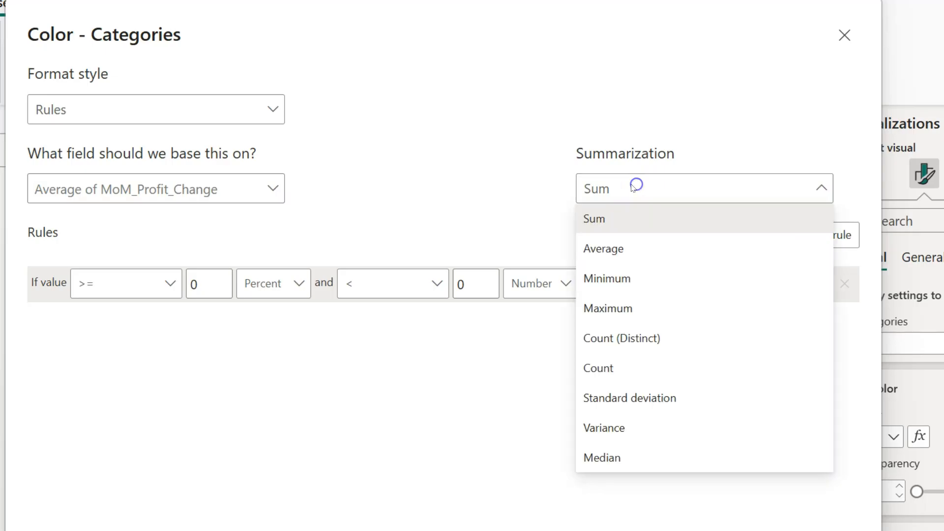
{"action": "left_click", "coordinate": [596, 248]}
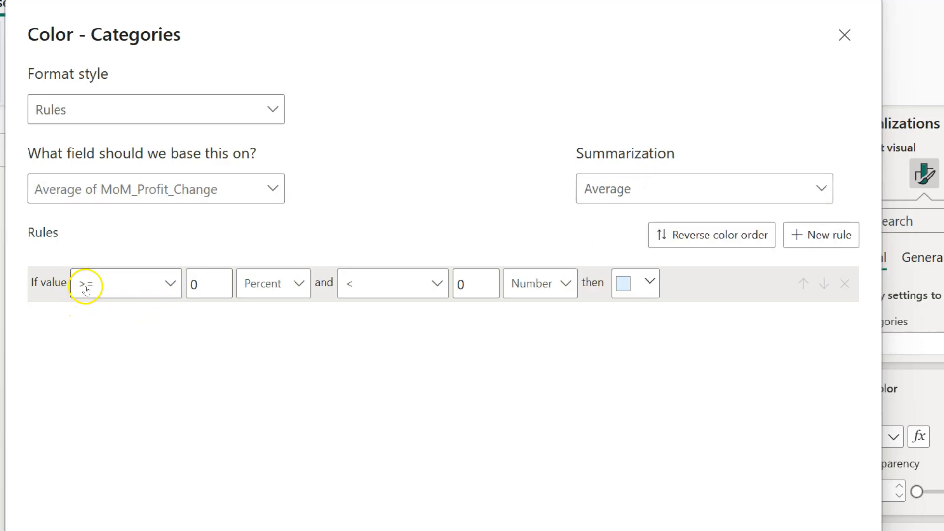
Define the first rule to color values >= Min and < 0 red, with both limits as Number
{"action": "left_click", "coordinate": [212, 283]}
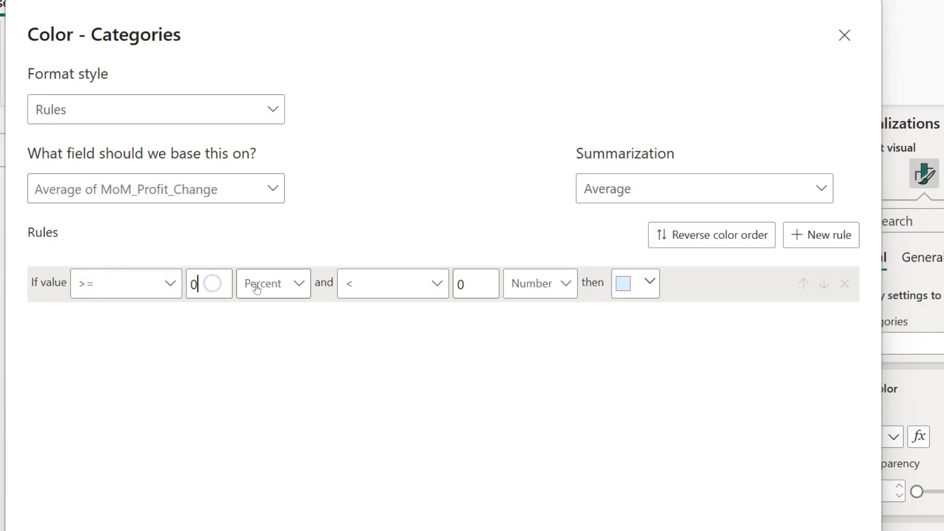
{"action": "left_click", "coordinate": [106, 288]}
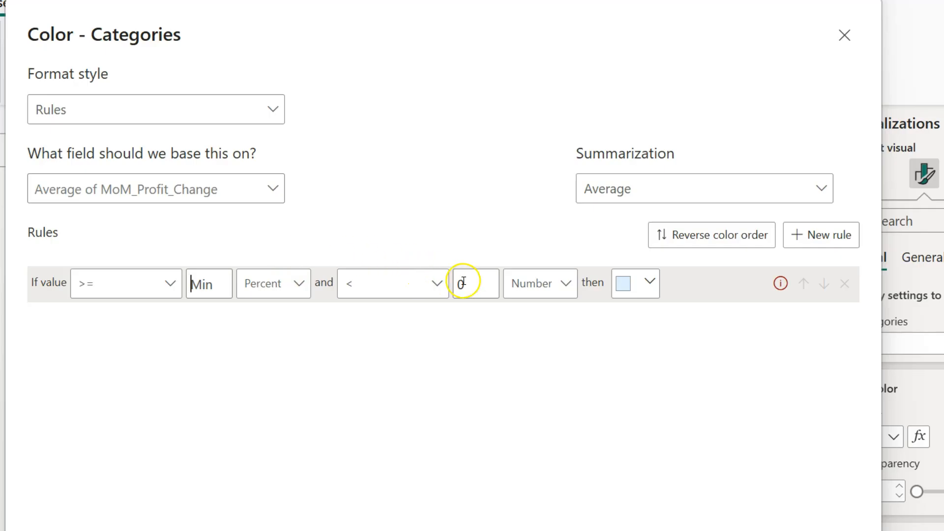
{"action": "left_click", "coordinate": [649, 284]}
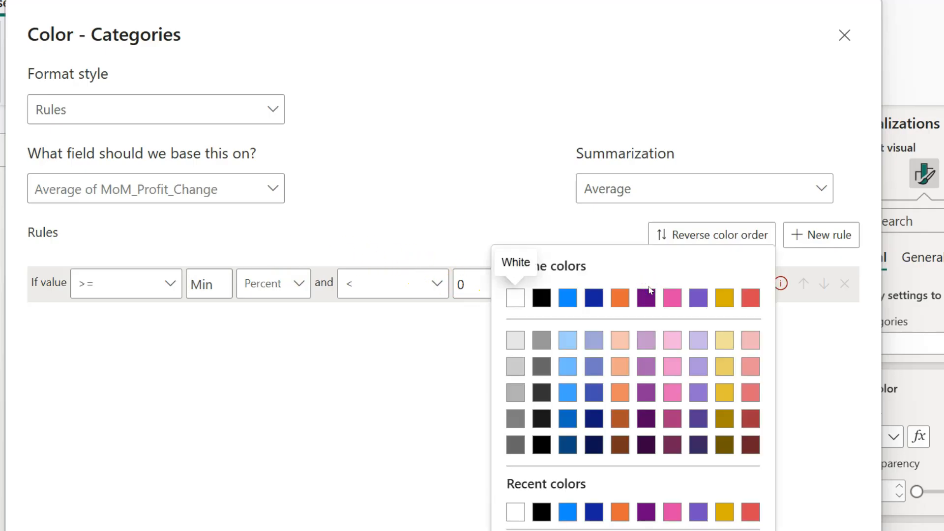
{"action": "left_click", "coordinate": [748, 513]}
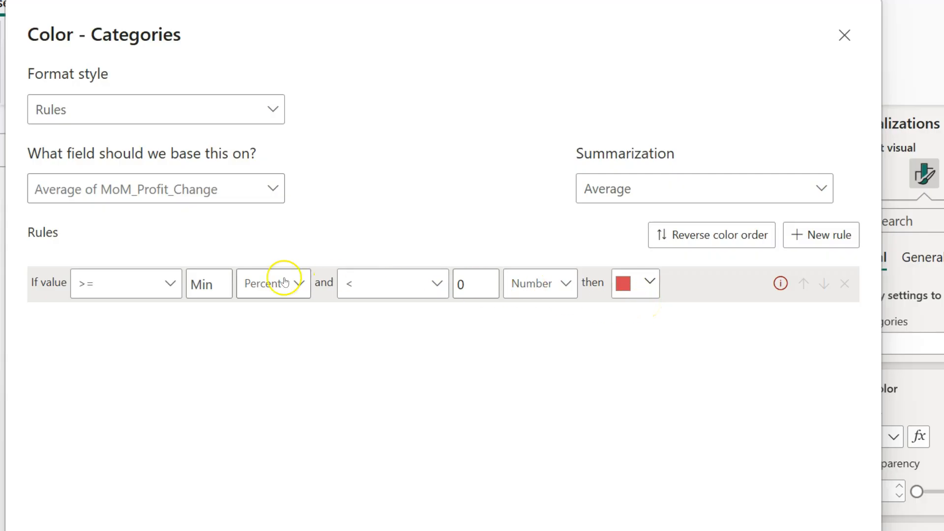
{"action": "left_click", "coordinate": [251, 284]}
{"action": "left_click", "coordinate": [255, 315]}
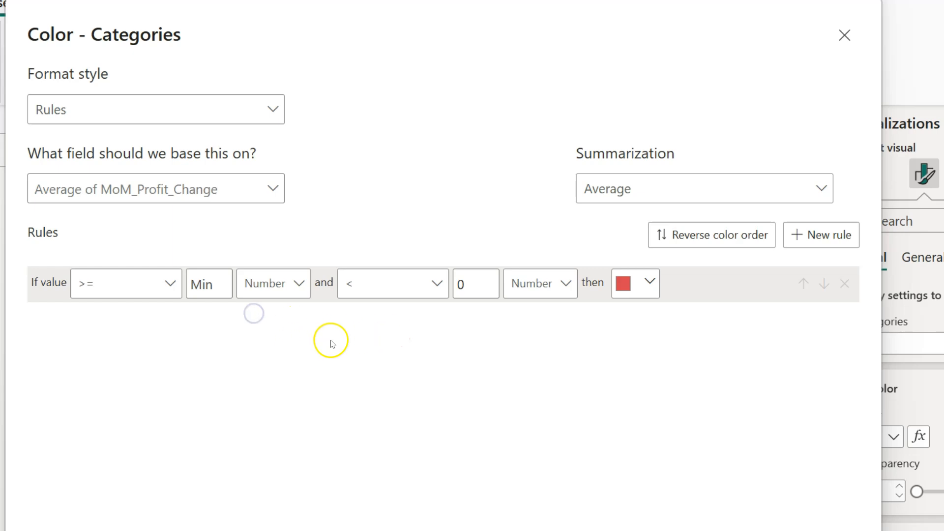
Add a second rule coloring values >= 0 and < Max green, with both limits as Number, and apply the rules
{"action": "left_click", "coordinate": [818, 236]}
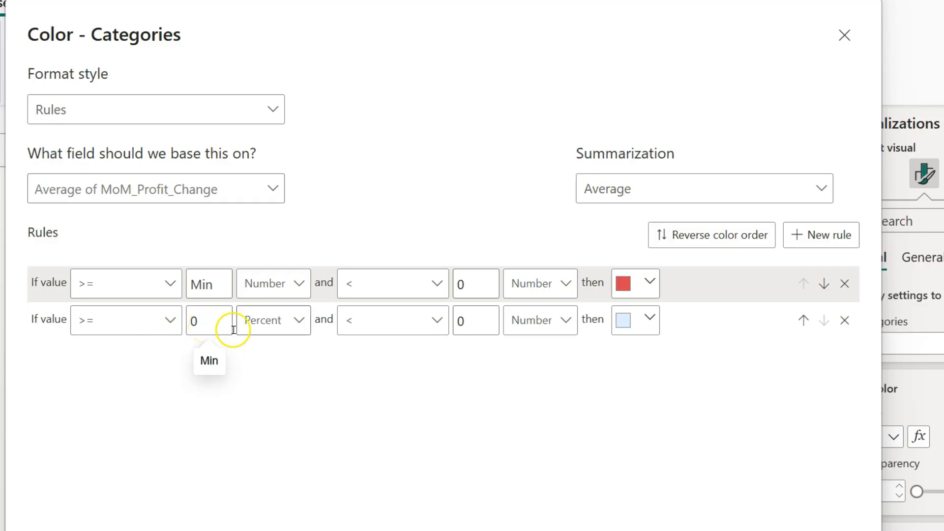
{"action": "double_click", "coordinate": [460, 320]}
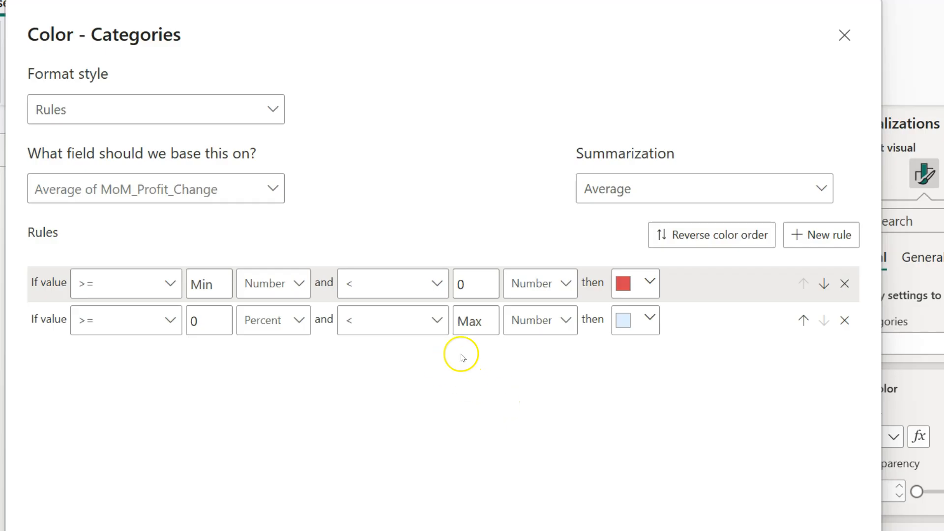
{"action": "left_click", "coordinate": [641, 322]}
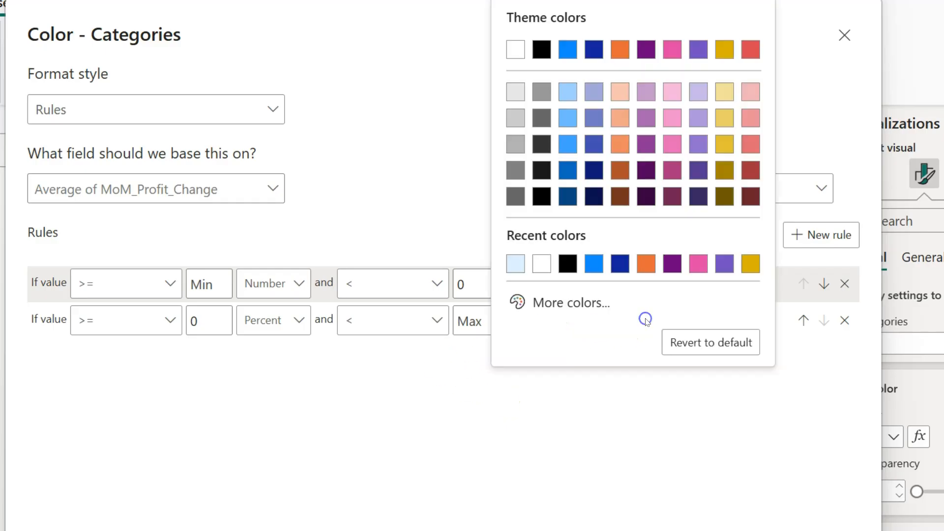
{"action": "left_click", "coordinate": [580, 303]}
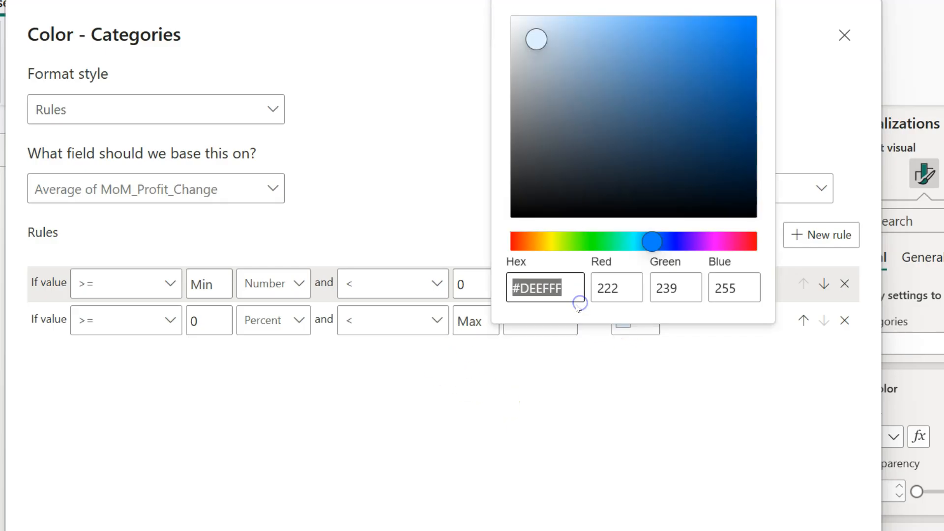
{"action": "left_click", "coordinate": [601, 241]}
{"action": "left_click_drag", "start_coordinate": [689, 54], "coordinate": [678, 38]}
{"action": "left_click", "coordinate": [589, 379]}
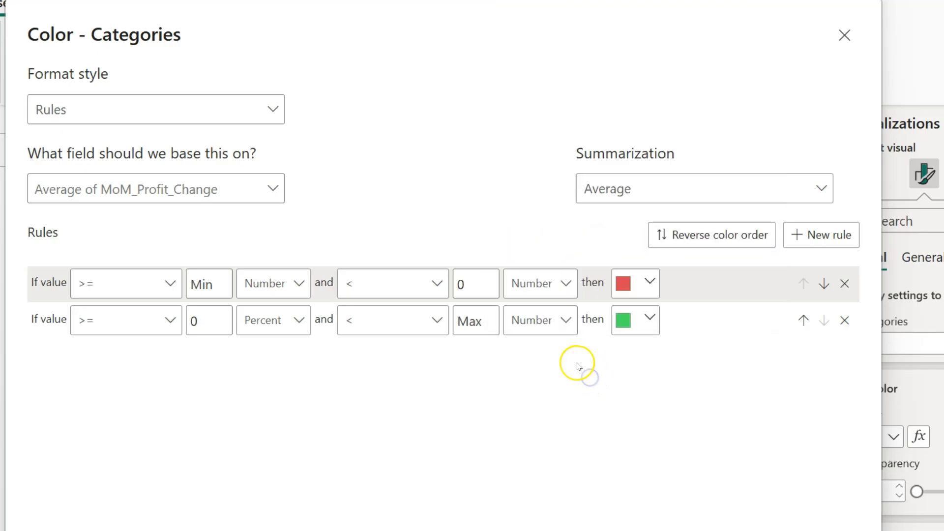
{"action": "left_click", "coordinate": [263, 317]}
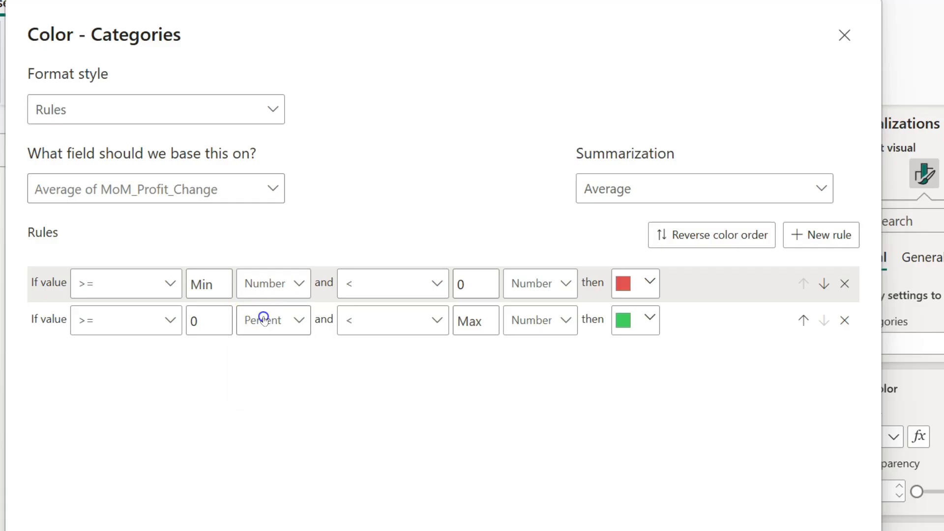
{"action": "left_click", "coordinate": [264, 350]}
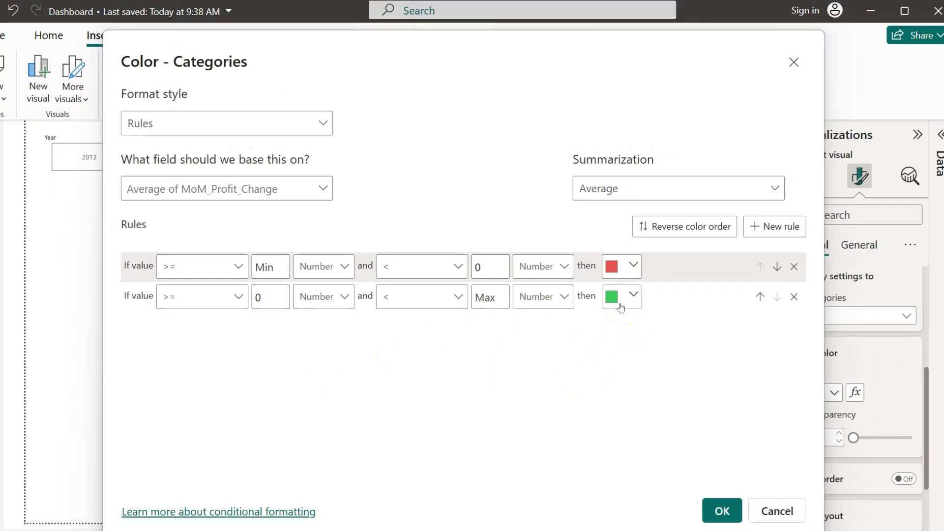
{"action": "left_click", "coordinate": [715, 509]}
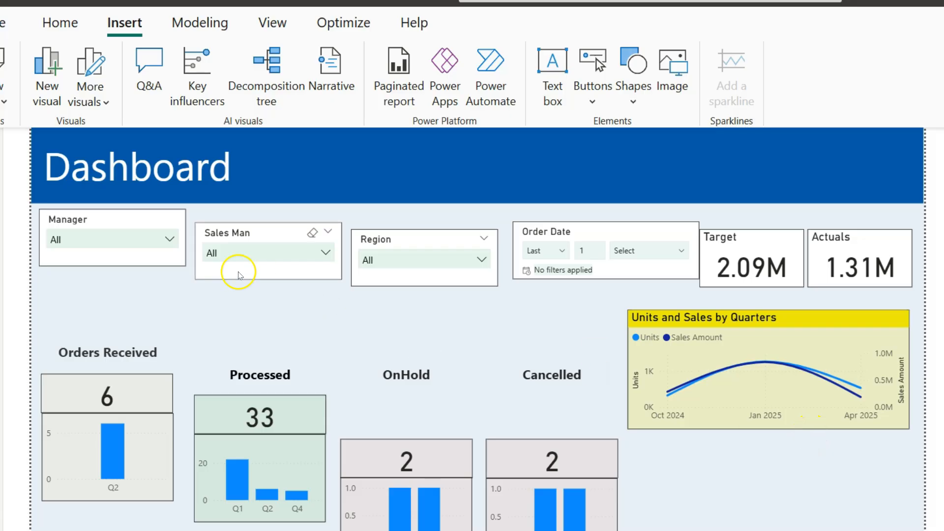
Move the Sales Man slicer up level with Manager, and top-align all four slicers with the Target and Actuals cards
{"action": "left_click_drag", "start_coordinate": [235, 231], "coordinate": [233, 209]}
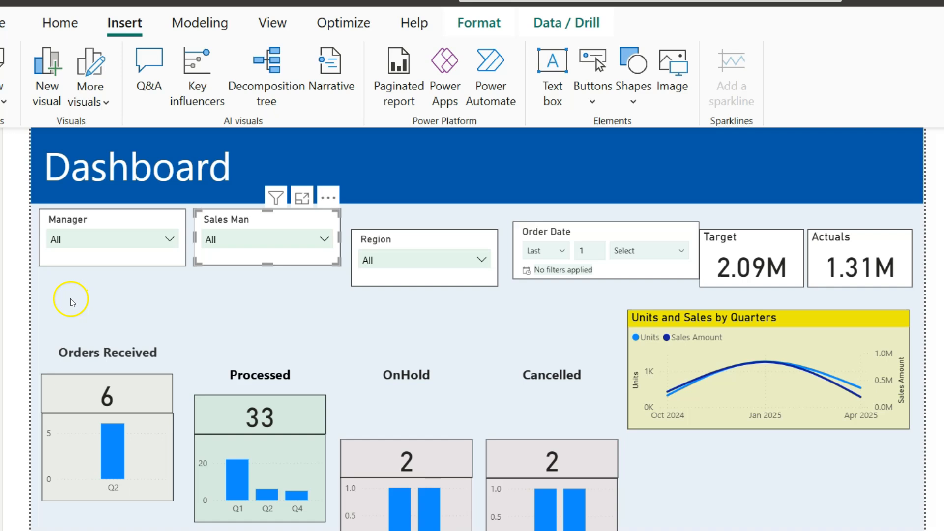
{"action": "left_click_drag", "start_coordinate": [54, 294], "coordinate": [913, 211]}
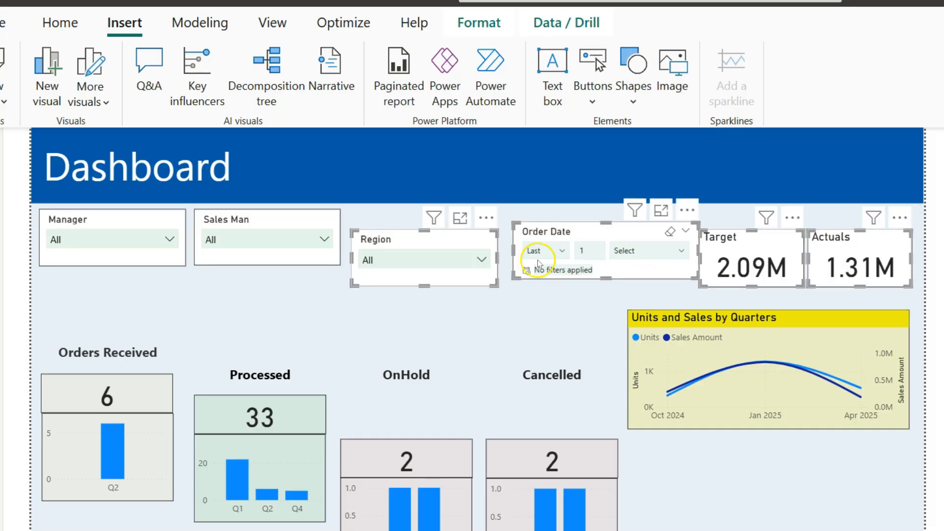
{"action": "left_click", "coordinate": [465, 33]}
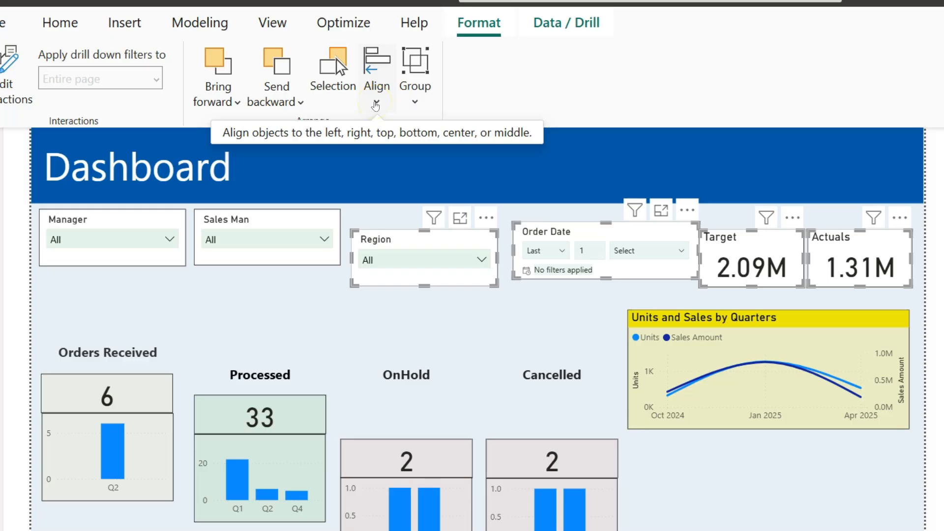
{"action": "left_click", "coordinate": [229, 267], "text": "ctrl"}
{"action": "left_click", "coordinate": [113, 261], "text": "ctrl"}
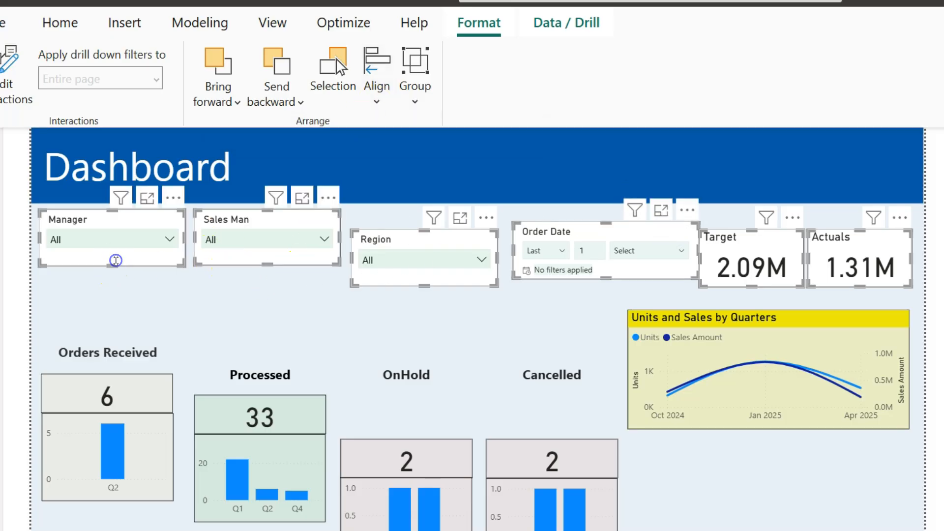
{"action": "left_click", "coordinate": [377, 108]}
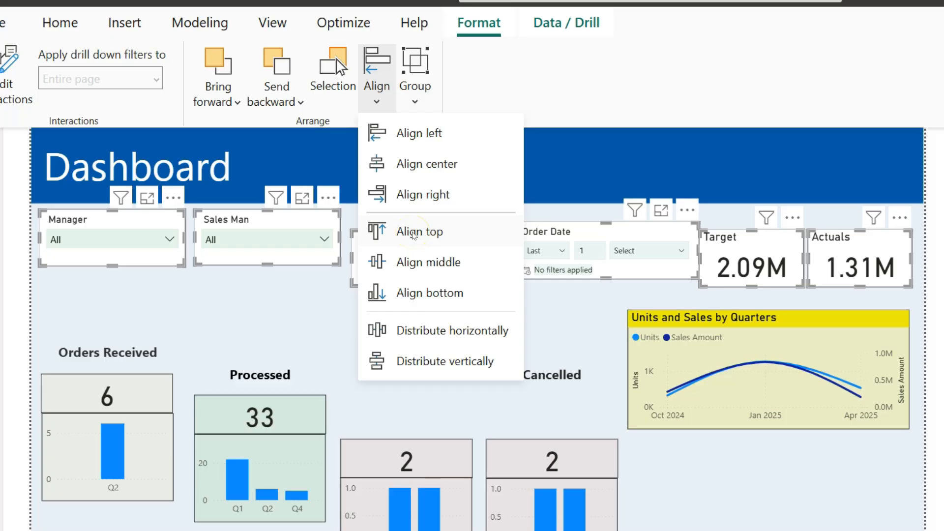
{"action": "left_click", "coordinate": [413, 232]}
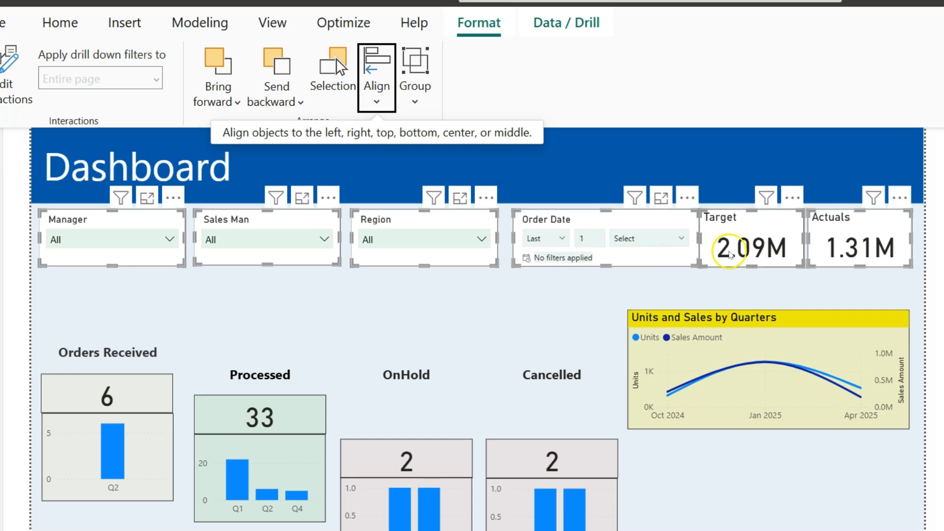
Distribute the four slicers and the Target and Actuals cards horizontally, and clear the selection
{"action": "left_click", "coordinate": [382, 104]}
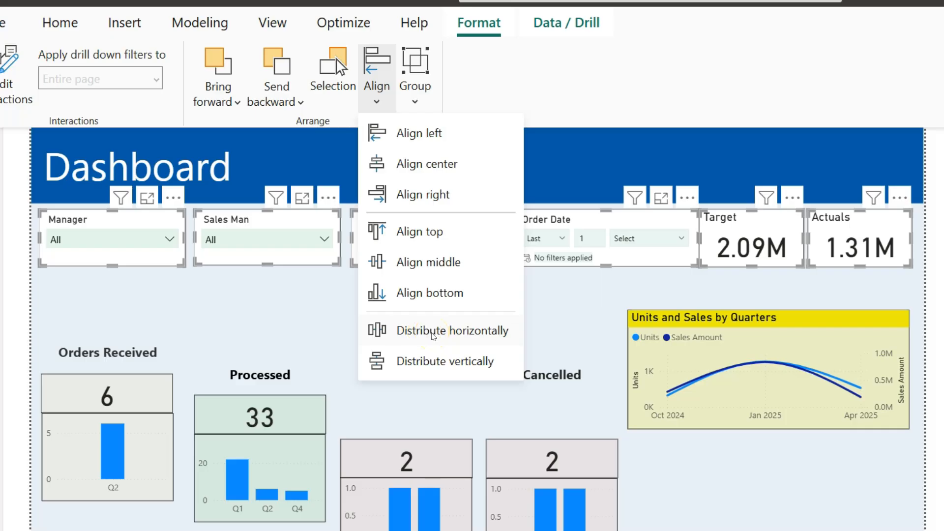
{"action": "left_click", "coordinate": [432, 332]}
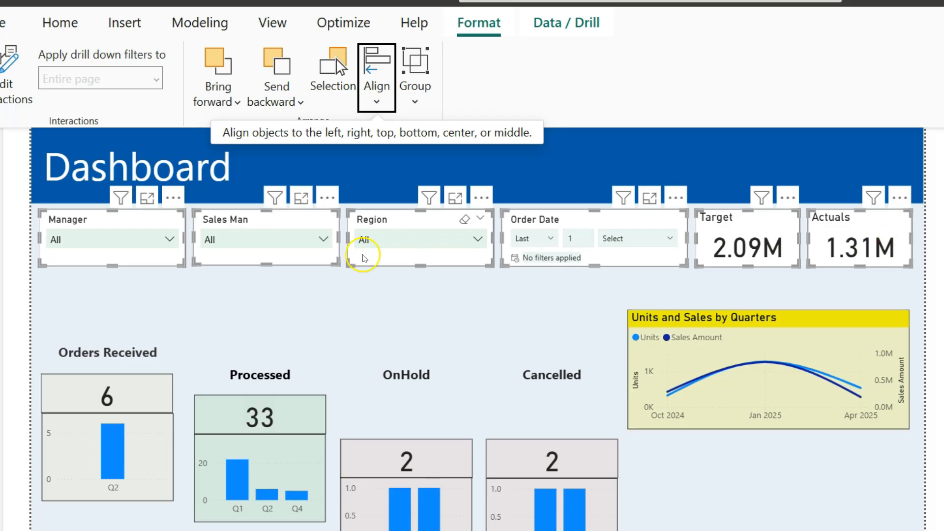
{"action": "left_click", "coordinate": [613, 289]}
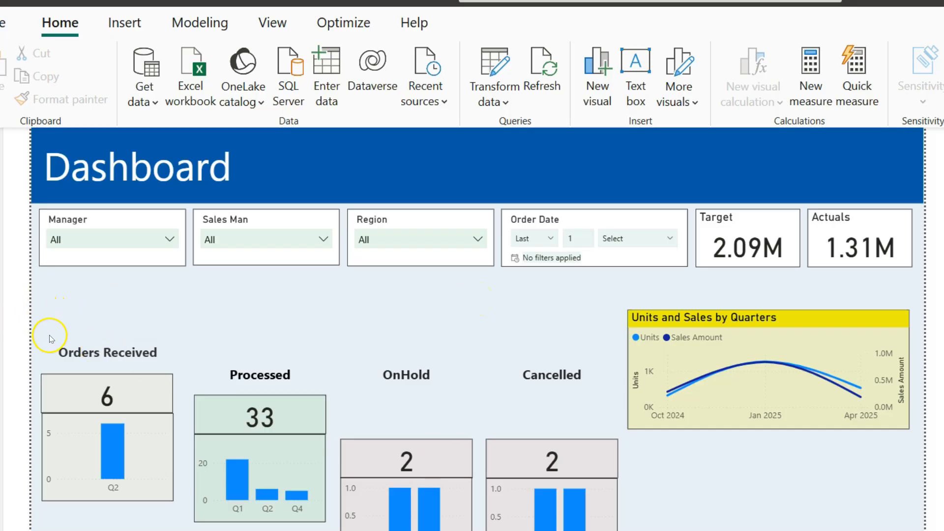
Move the Orders Received, Processed, OnHold and Cancelled headings up together to just below the slicers
{"action": "left_click_drag", "start_coordinate": [40, 305], "coordinate": [613, 395]}
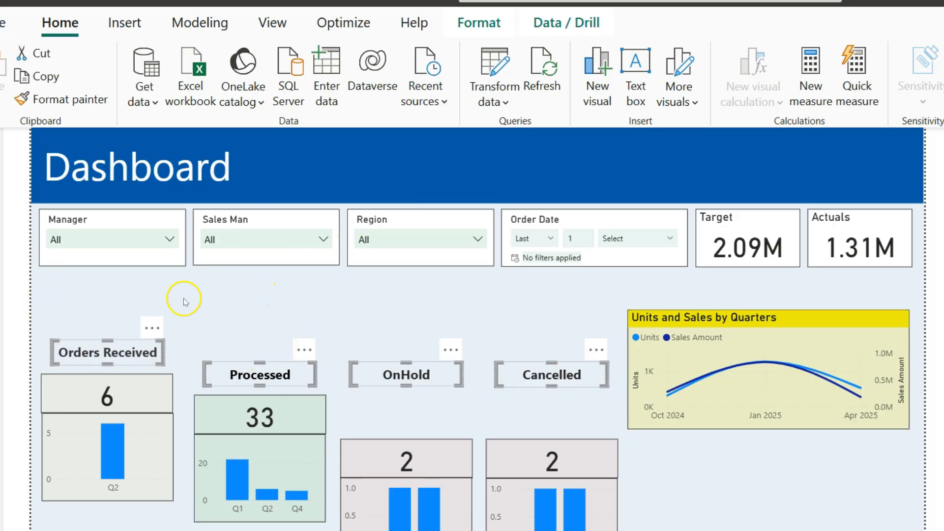
{"action": "left_click_drag", "start_coordinate": [121, 340], "coordinate": [122, 285]}
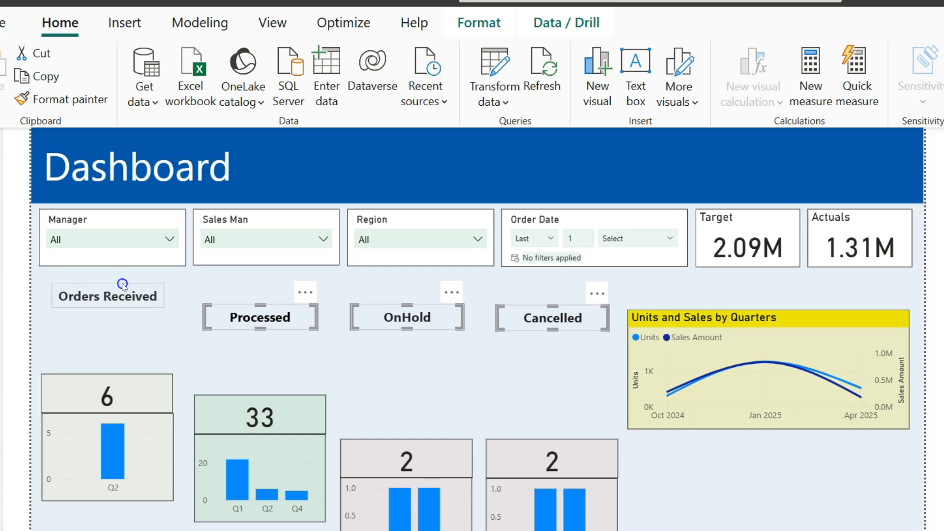
{"action": "left_click", "coordinate": [118, 287]}
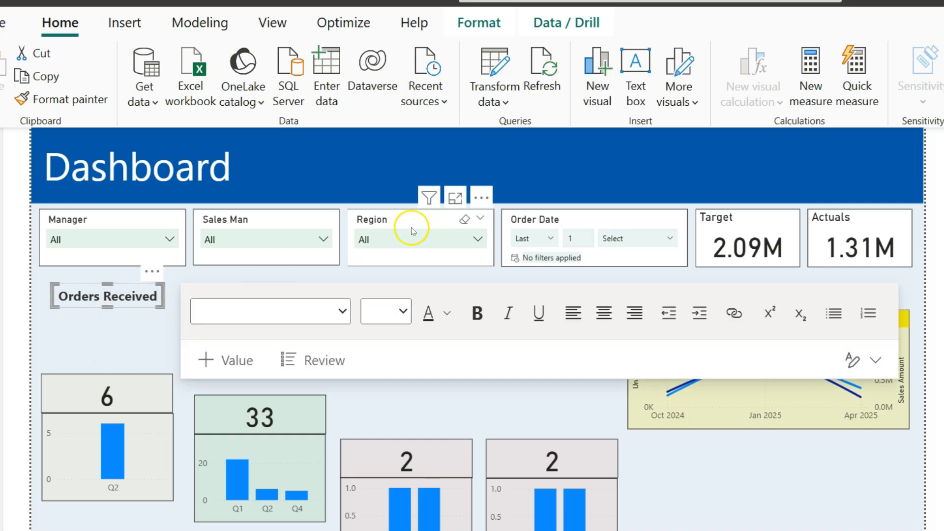
{"action": "left_click", "coordinate": [158, 332]}
Top-align the Orders Received, Processed, OnHold and Cancelled headings, distribute them horizontally, and clear the selection
{"action": "left_click_drag", "start_coordinate": [612, 364], "coordinate": [45, 275]}
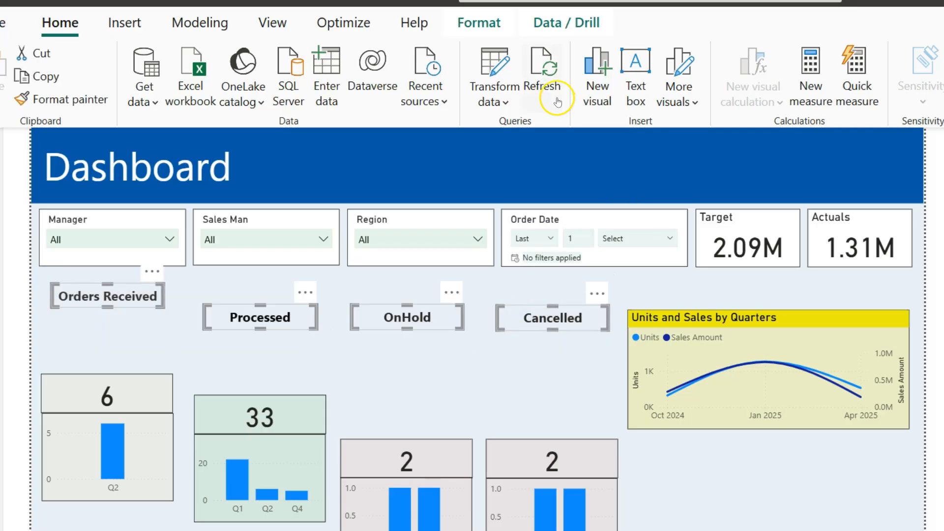
{"action": "left_click", "coordinate": [480, 23]}
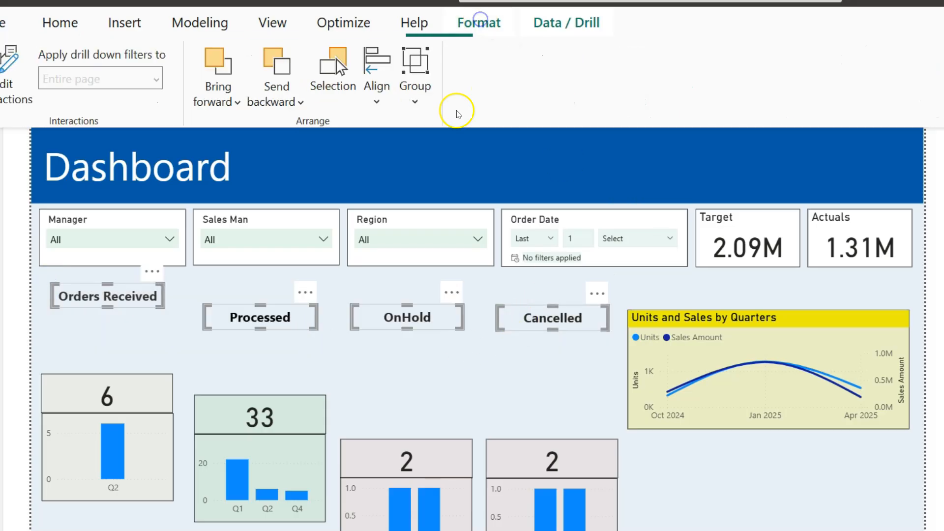
{"action": "left_click", "coordinate": [378, 102]}
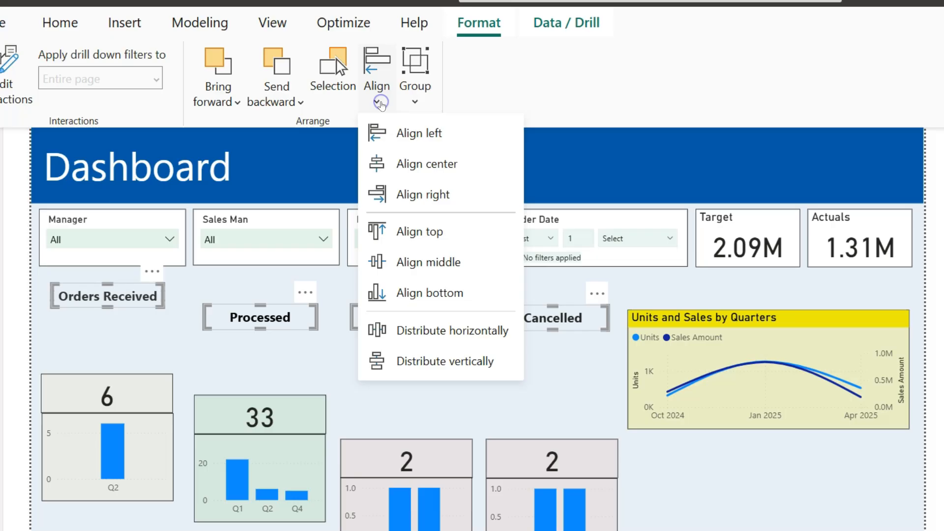
{"action": "left_click", "coordinate": [415, 231]}
{"action": "left_click", "coordinate": [378, 102]}
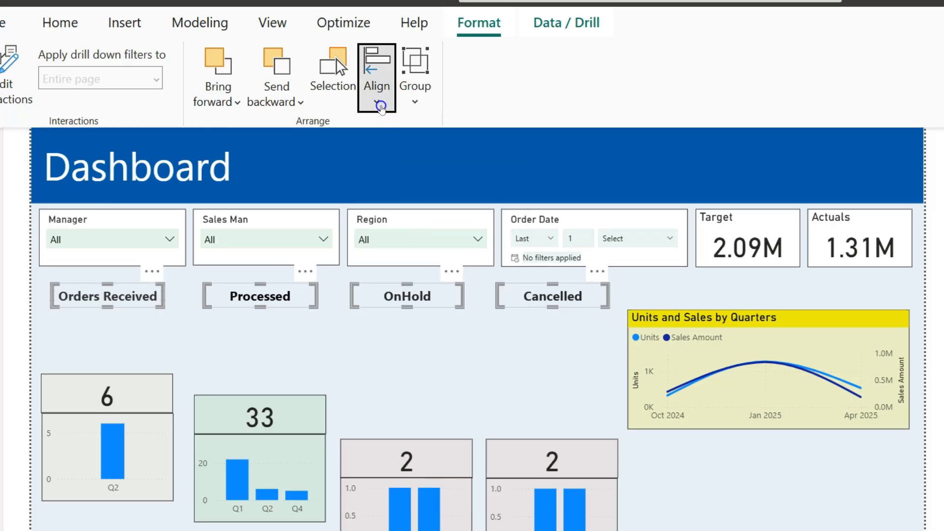
{"action": "left_click", "coordinate": [448, 328]}
{"action": "left_click", "coordinate": [400, 344]}
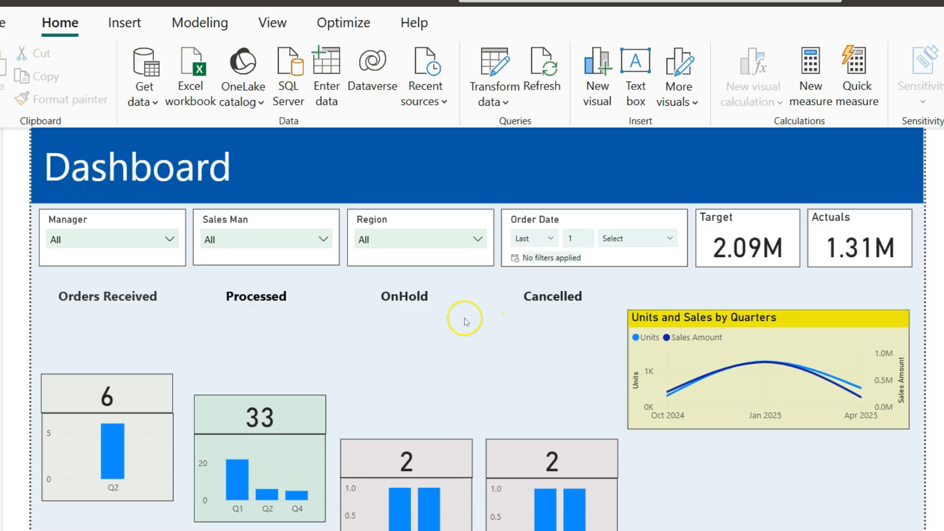
Move the Orders Received count card up to sit directly below its heading
{"action": "left_click", "coordinate": [96, 378]}
{"action": "left_click", "coordinate": [204, 399], "text": "ctrl"}
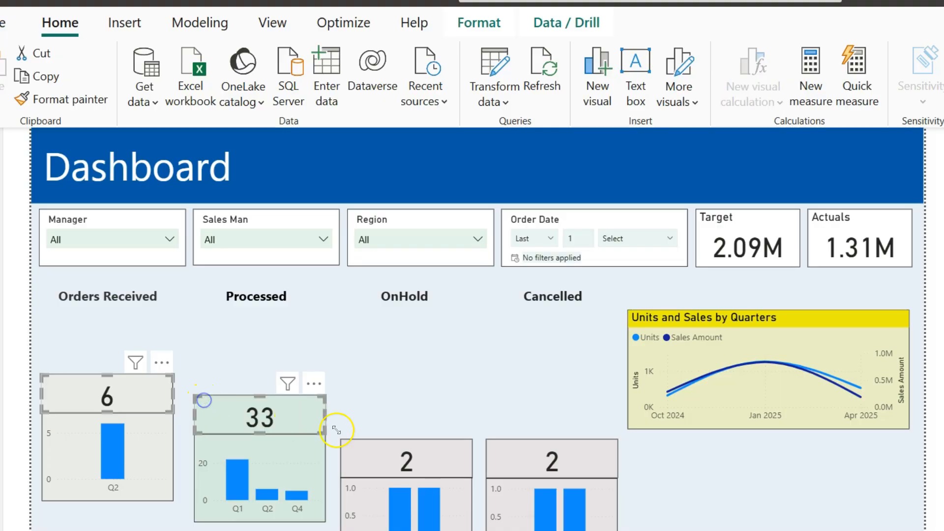
{"action": "left_click", "coordinate": [369, 443], "text": "ctrl"}
{"action": "left_click", "coordinate": [518, 443], "text": "ctrl"}
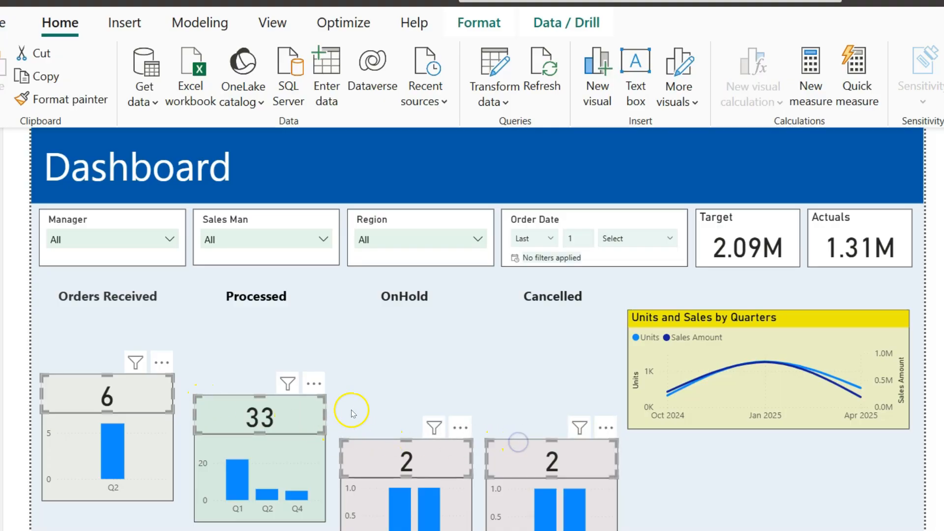
{"action": "left_click", "coordinate": [74, 371]}
{"action": "left_click_drag", "start_coordinate": [69, 386], "coordinate": [76, 322]}
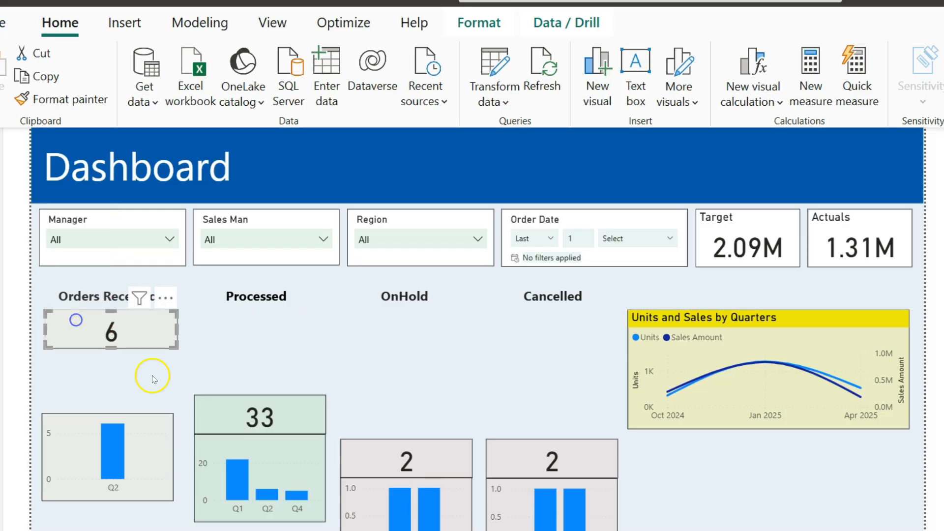
Top-align the Processed, OnHold and Cancelled count cards with the Orders Received card, and distribute all four horizontally
{"action": "left_click", "coordinate": [214, 397], "text": "ctrl"}
{"action": "left_click", "coordinate": [379, 447], "text": "ctrl"}
{"action": "left_click", "coordinate": [530, 444], "text": "ctrl"}
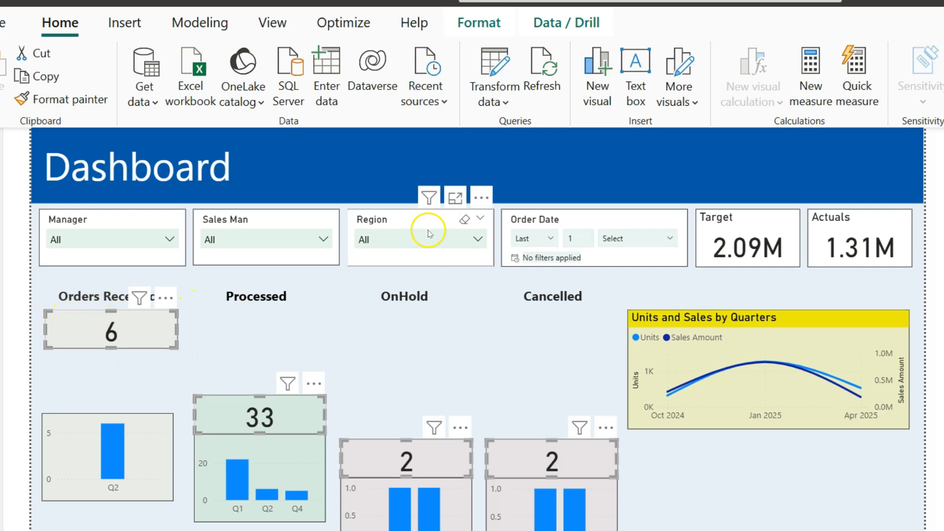
{"action": "left_click", "coordinate": [499, 27]}
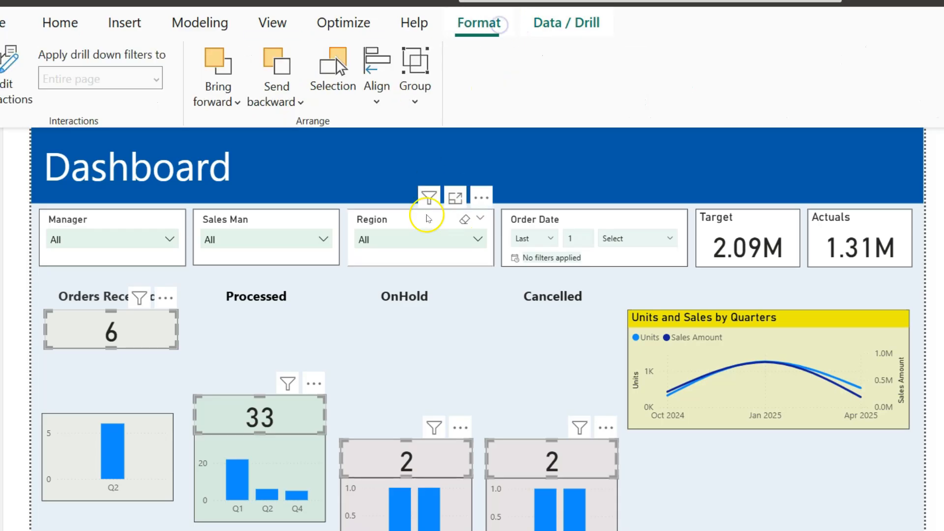
{"action": "left_click", "coordinate": [372, 99]}
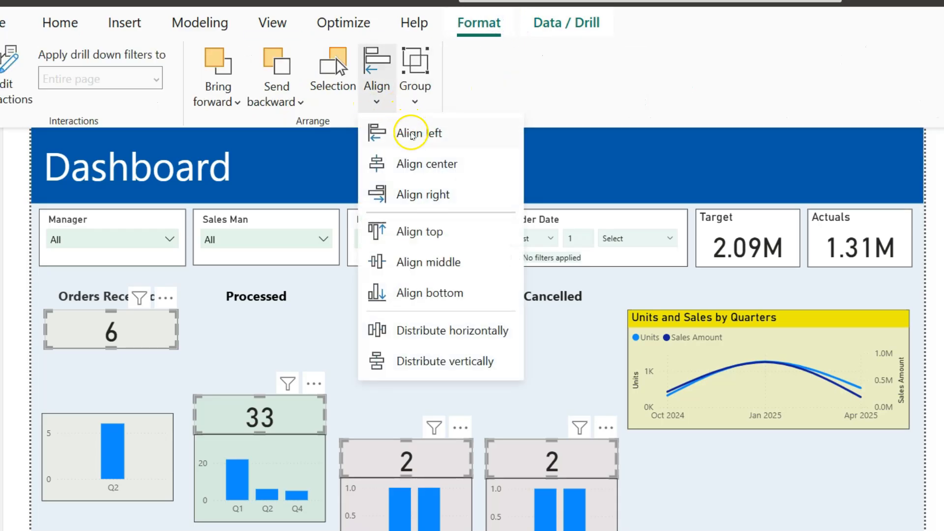
{"action": "left_click", "coordinate": [426, 232]}
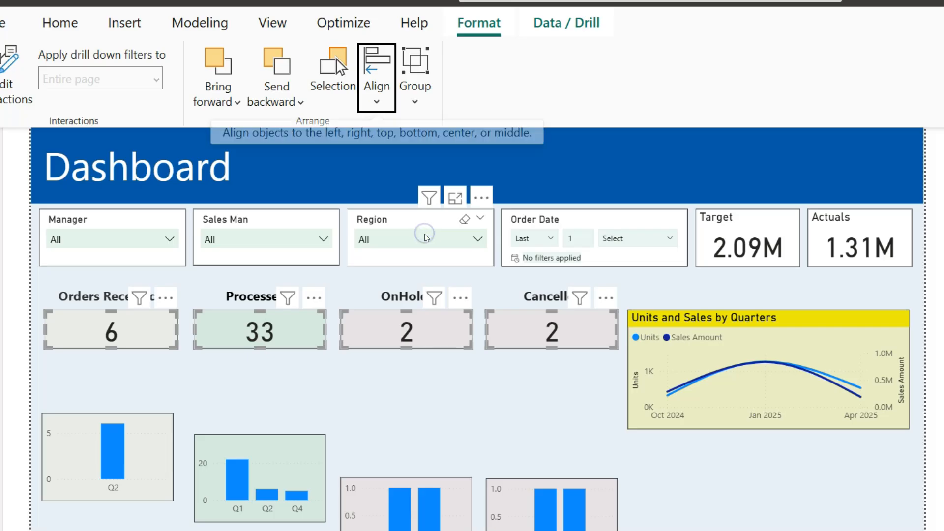
{"action": "left_click", "coordinate": [378, 102]}
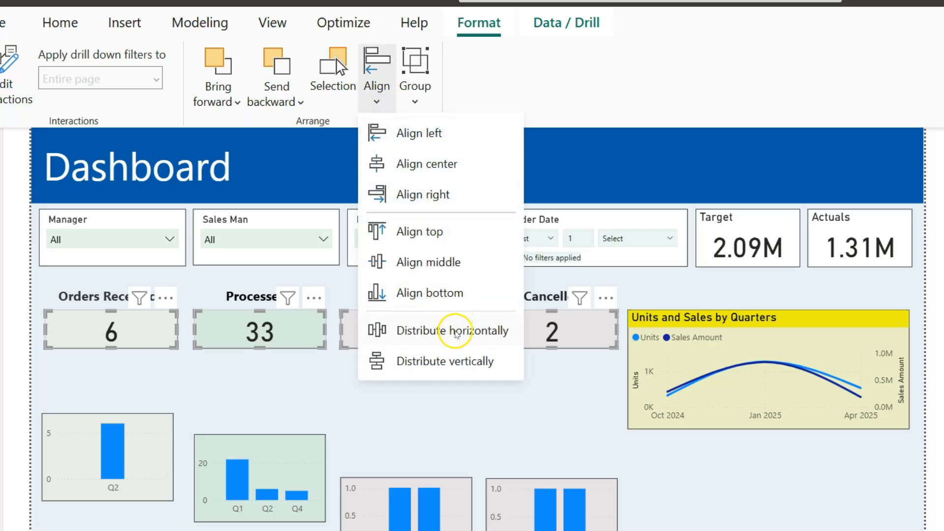
{"action": "left_click", "coordinate": [411, 330]}
{"action": "left_click", "coordinate": [463, 398]}
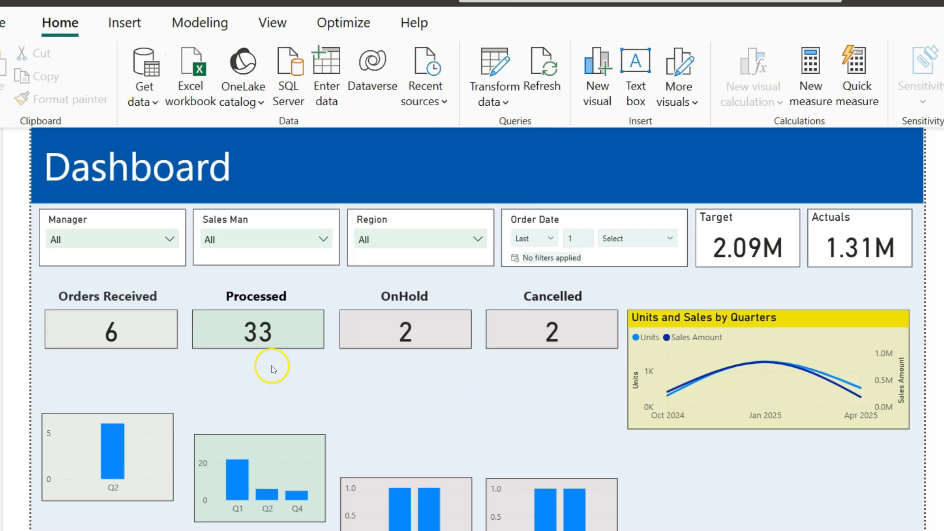
Move the Orders Received column chart up so it sits directly against the bottom of its count card
{"action": "mouse_move", "coordinate": [142, 441]}
{"action": "left_click_drag", "start_coordinate": [138, 401], "coordinate": [139, 357]}
{"action": "left_click", "coordinate": [105, 480]}
Top-align the four column charts under the count cards, distribute them horizontally, and clear the selection
{"action": "left_click_drag", "start_coordinate": [653, 530], "coordinate": [178, 413]}
{"action": "left_click", "coordinate": [73, 411], "text": "ctrl"}
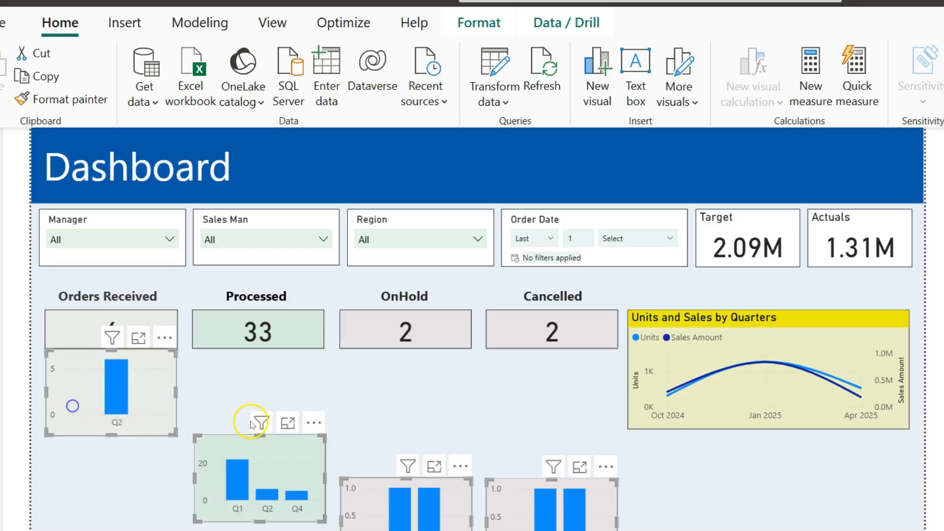
{"action": "left_click", "coordinate": [480, 23]}
{"action": "left_click", "coordinate": [377, 104]}
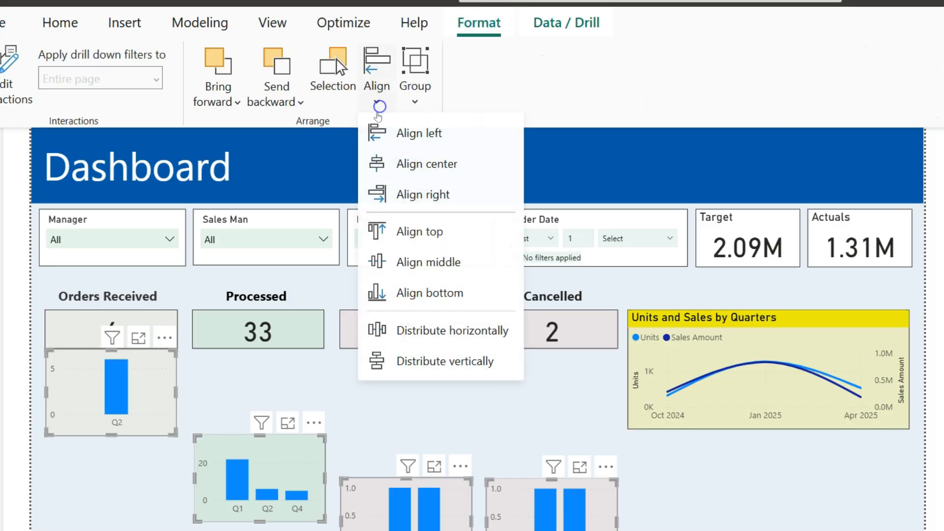
{"action": "left_click", "coordinate": [400, 231]}
{"action": "left_click", "coordinate": [377, 103]}
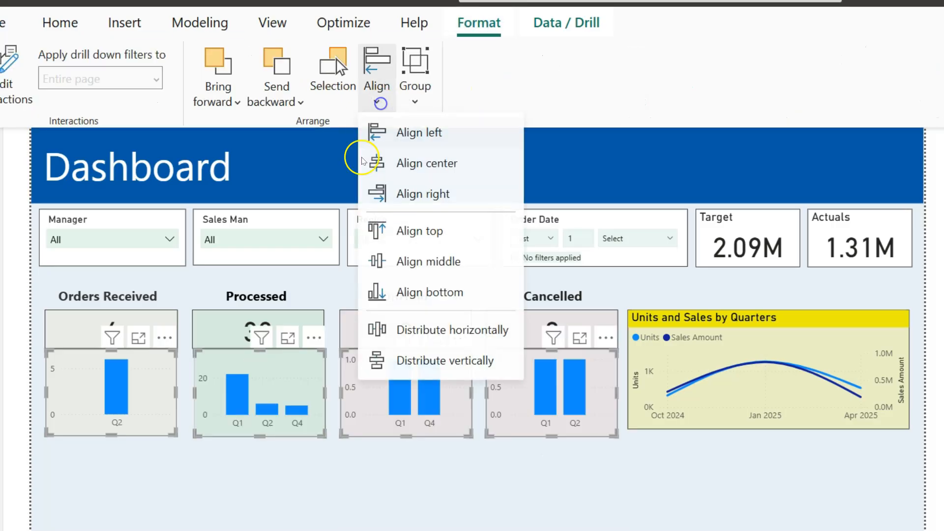
{"action": "left_click", "coordinate": [448, 331]}
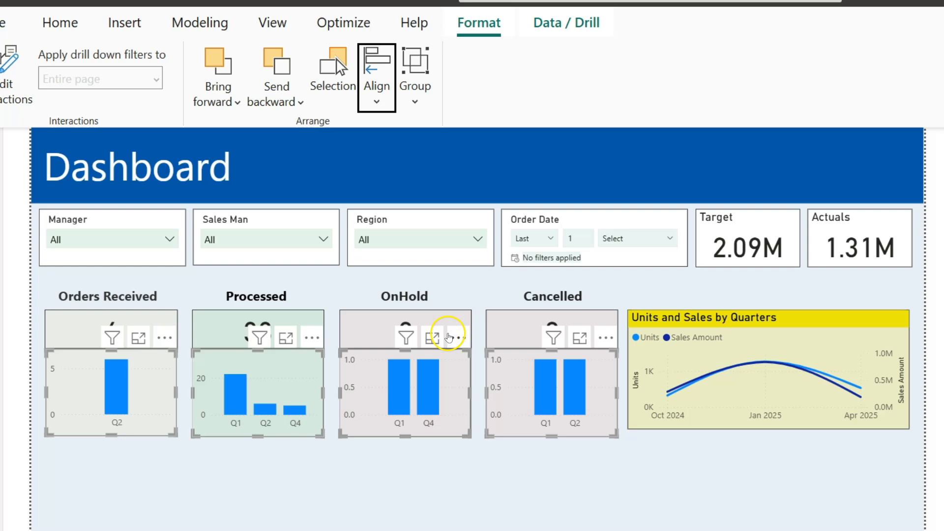
{"action": "left_click", "coordinate": [199, 517]}
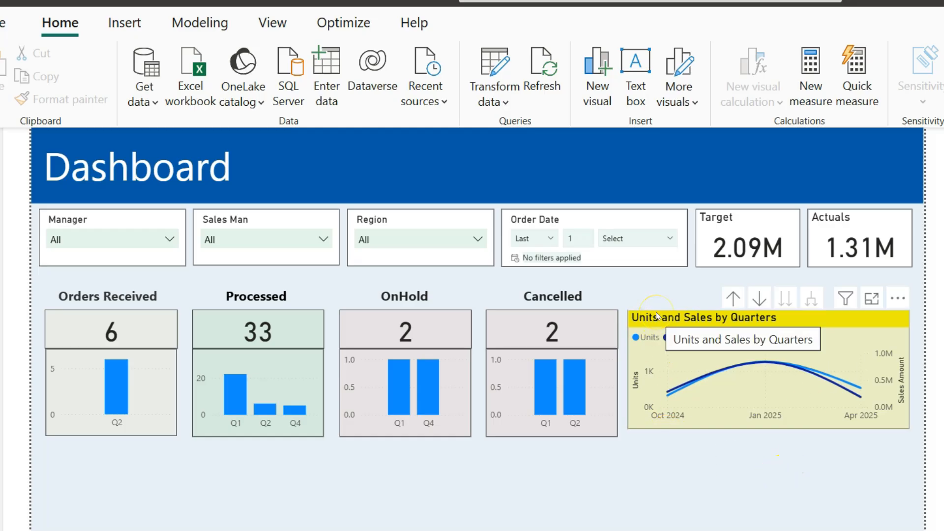
Extend the Units and Sales by Quarters chart downward to line up with the bottoms of the column charts
{"action": "left_click", "coordinate": [732, 425]}
{"action": "left_click_drag", "start_coordinate": [765, 427], "coordinate": [763, 437]}
{"action": "left_click", "coordinate": [707, 490]}
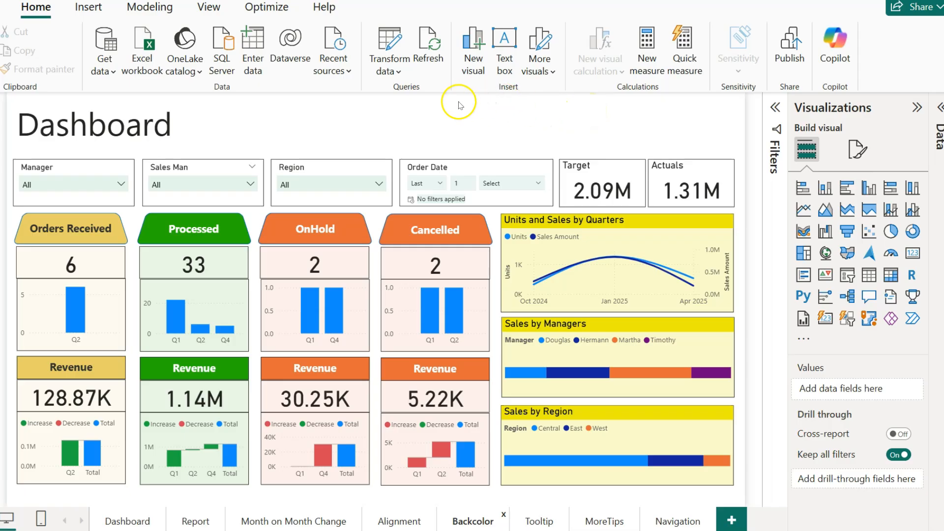
Open the canvas background options in the page formatting of the Backcolor page
{"action": "left_click", "coordinate": [591, 115]}
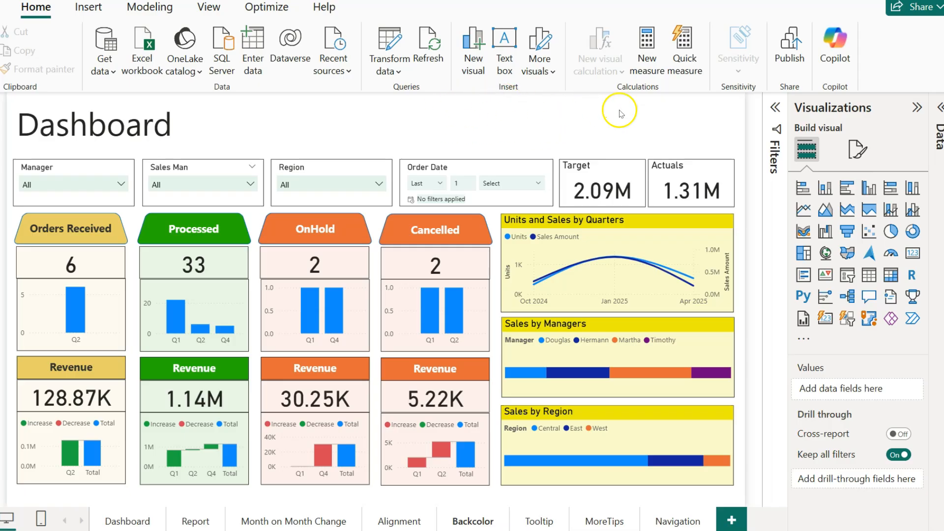
{"action": "left_click", "coordinate": [461, 164]}
{"action": "left_click", "coordinate": [548, 111]}
{"action": "left_click", "coordinate": [854, 153]}
{"action": "left_click", "coordinate": [799, 249]}
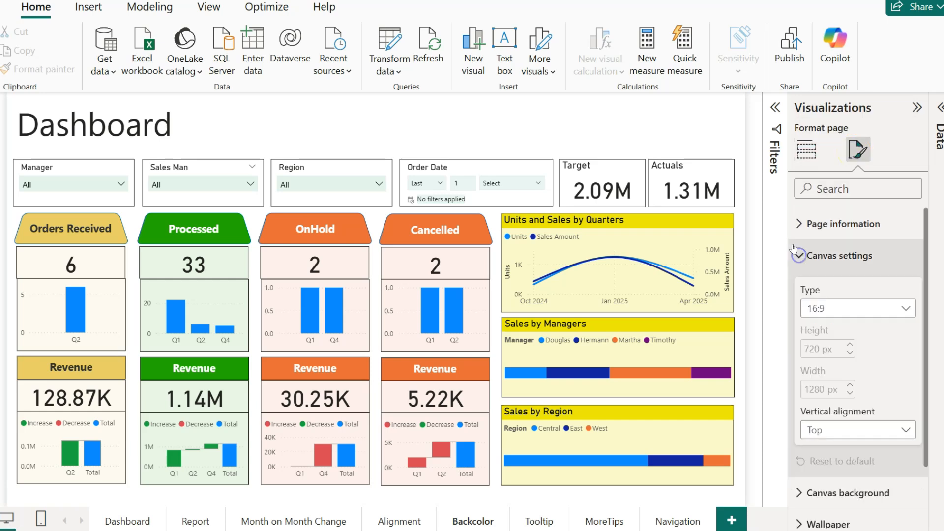
{"action": "scroll", "coordinate": [831, 295], "scroll_direction": "down", "scroll_amount": 2}
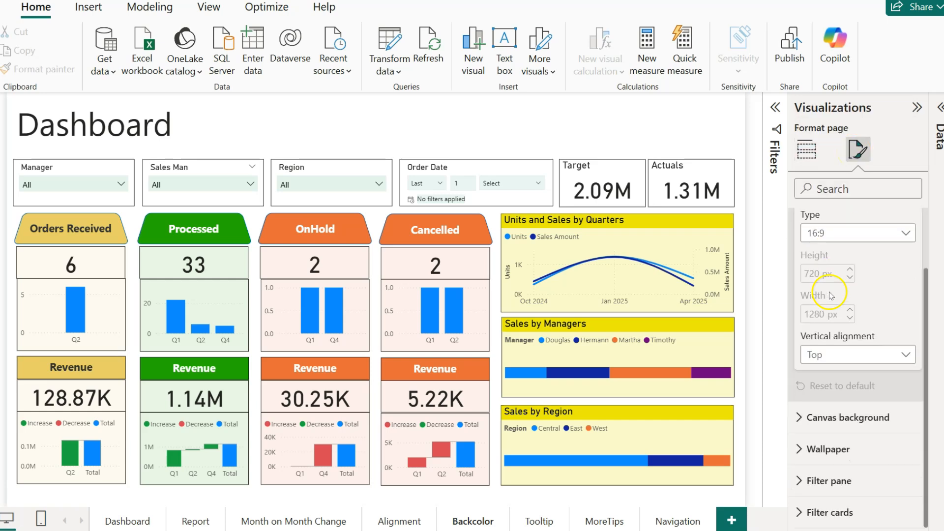
{"action": "left_click", "coordinate": [799, 422]}
{"action": "scroll", "coordinate": [806, 413], "scroll_direction": "down", "scroll_amount": 3}
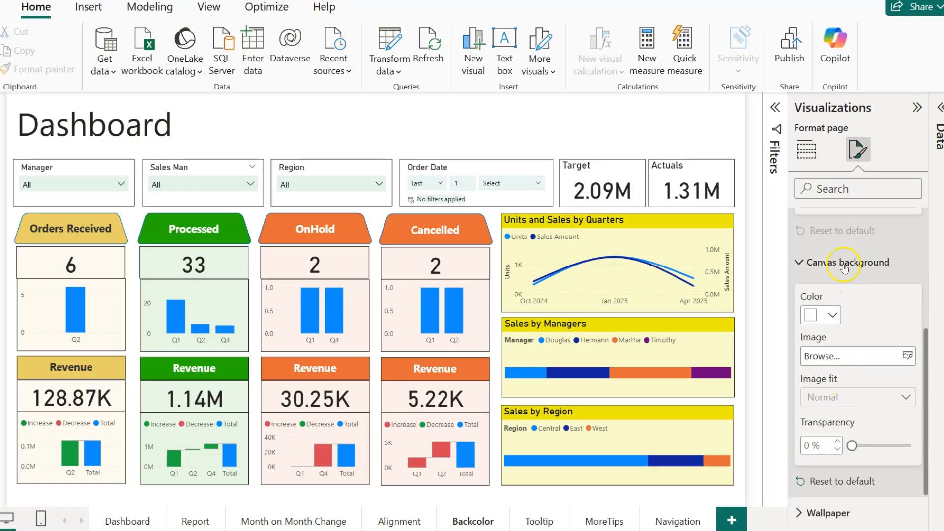
Try light blue as the canvas background color, and replace it with light gray
{"action": "left_click", "coordinate": [832, 315]}
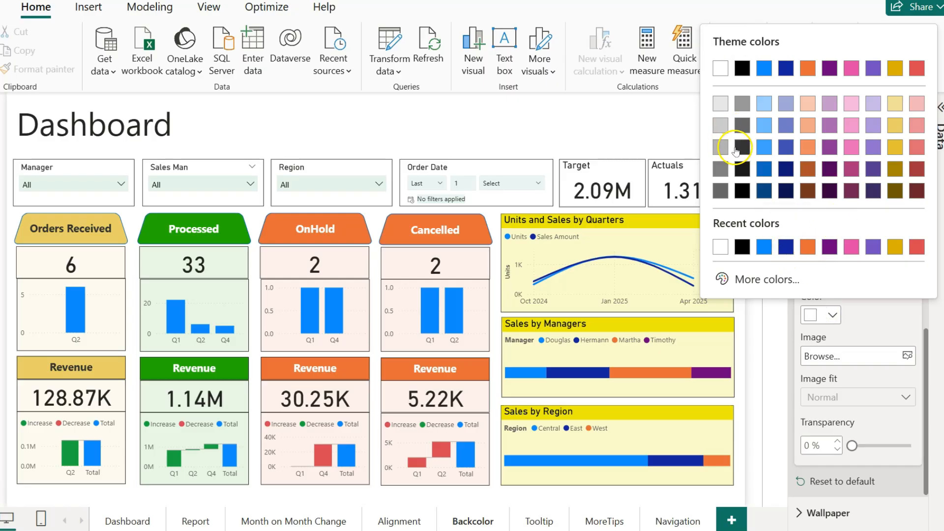
{"action": "left_click", "coordinate": [765, 104]}
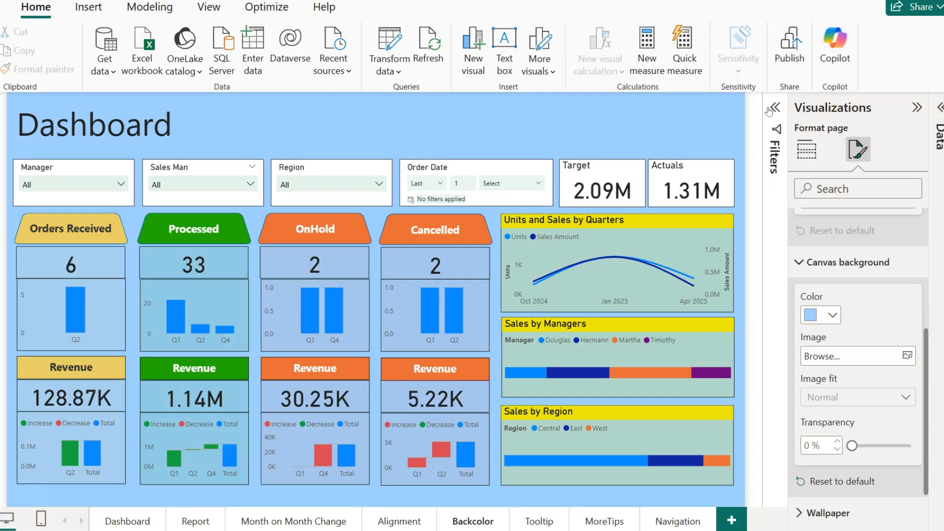
{"action": "left_click", "coordinate": [831, 314]}
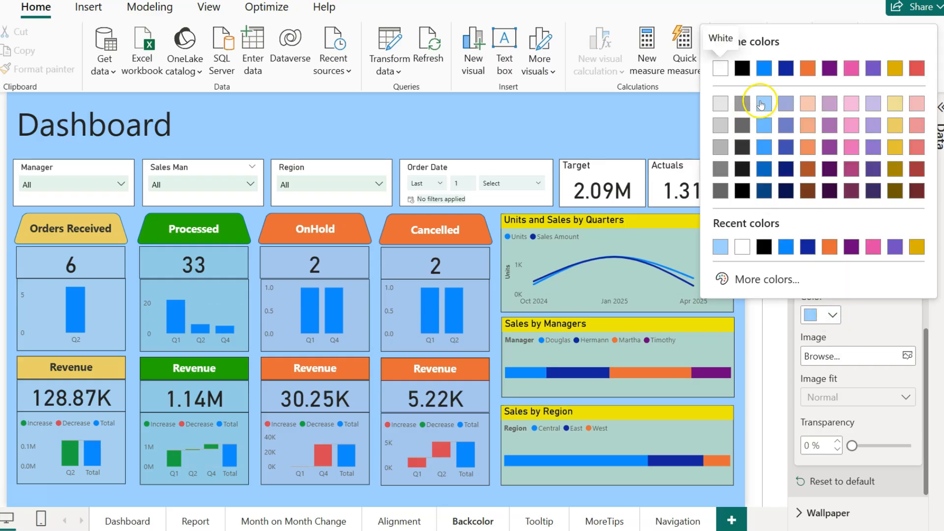
{"action": "left_click", "coordinate": [720, 102]}
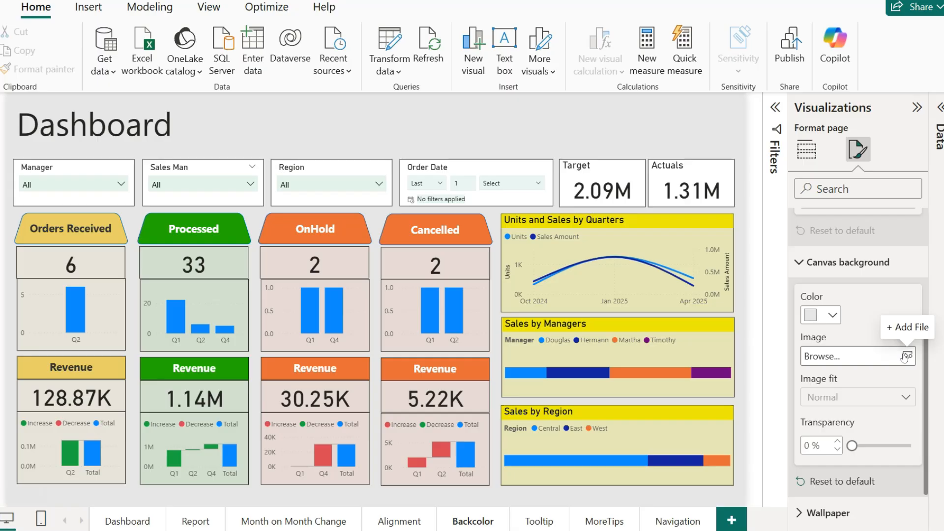
Switch to PowerPoint and delete the title and subtitle placeholders from the blank slide
{"action": "left_click", "coordinate": [118, 509]}
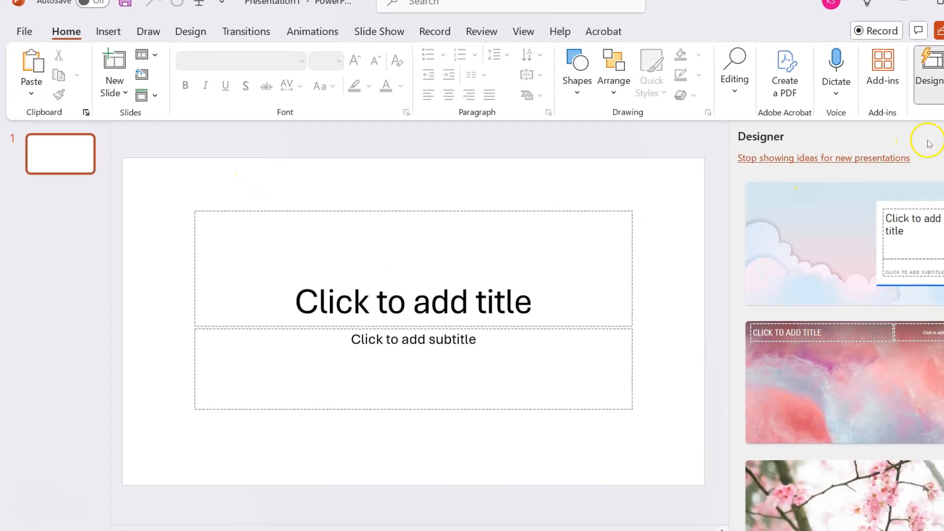
{"action": "left_click", "coordinate": [240, 221]}
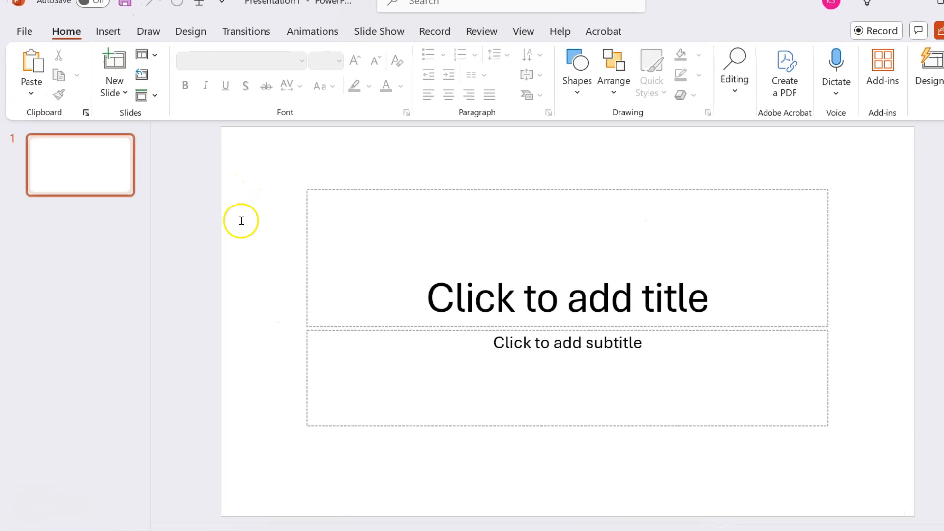
{"action": "left_click_drag", "start_coordinate": [276, 166], "coordinate": [910, 480]}
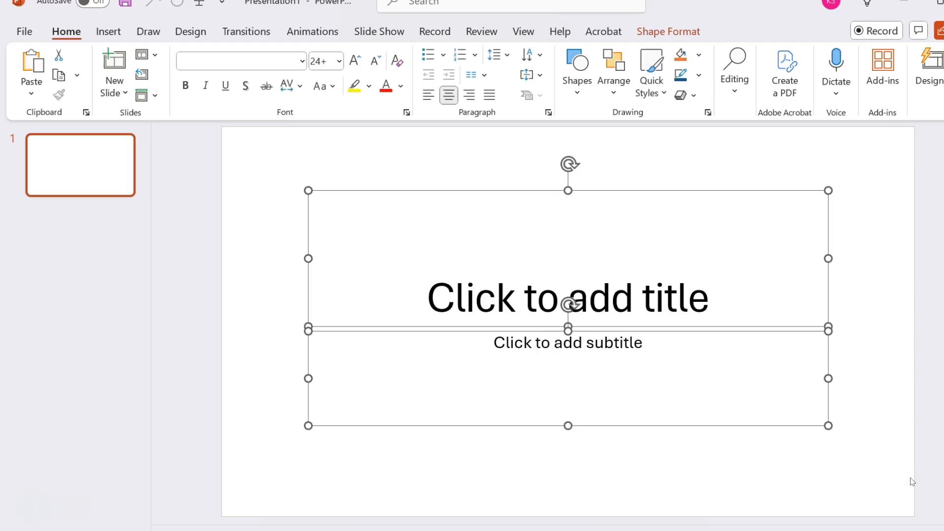
{"action": "key", "text": "Delete"}
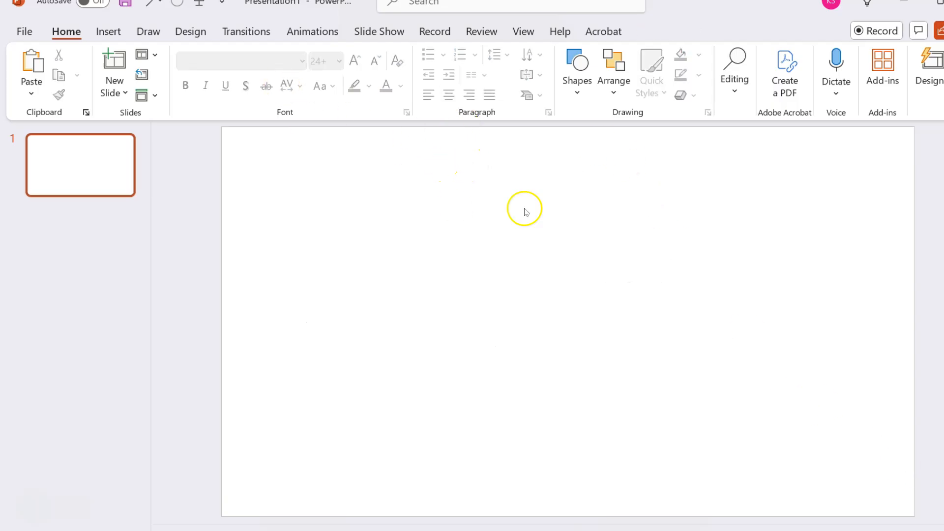
Apply the blue gradient Office theme with white diagonal lines to the empty slide
{"action": "left_click", "coordinate": [180, 30]}
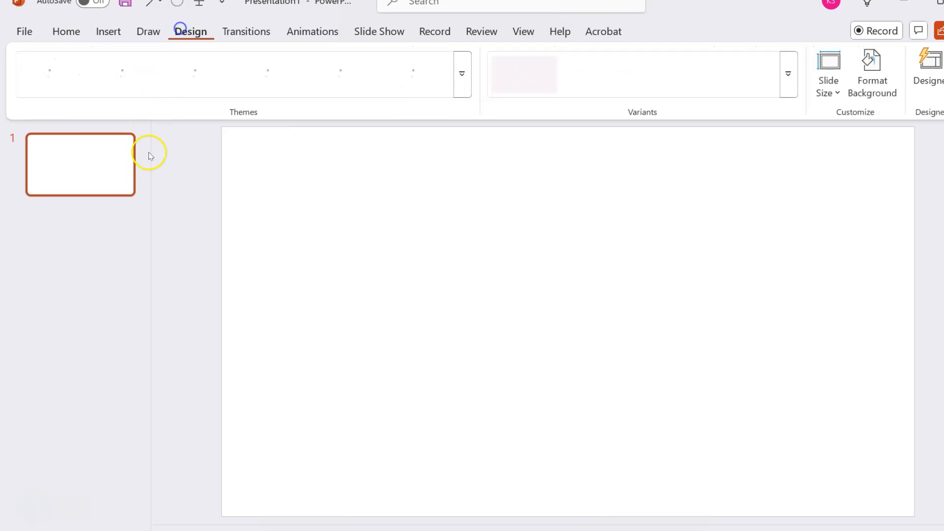
{"action": "left_click", "coordinate": [462, 88]}
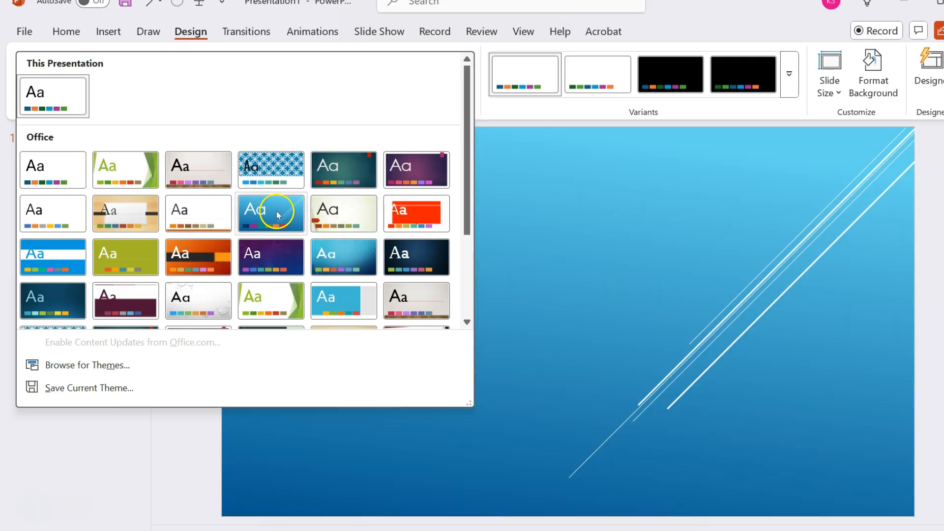
{"action": "left_click", "coordinate": [276, 211]}
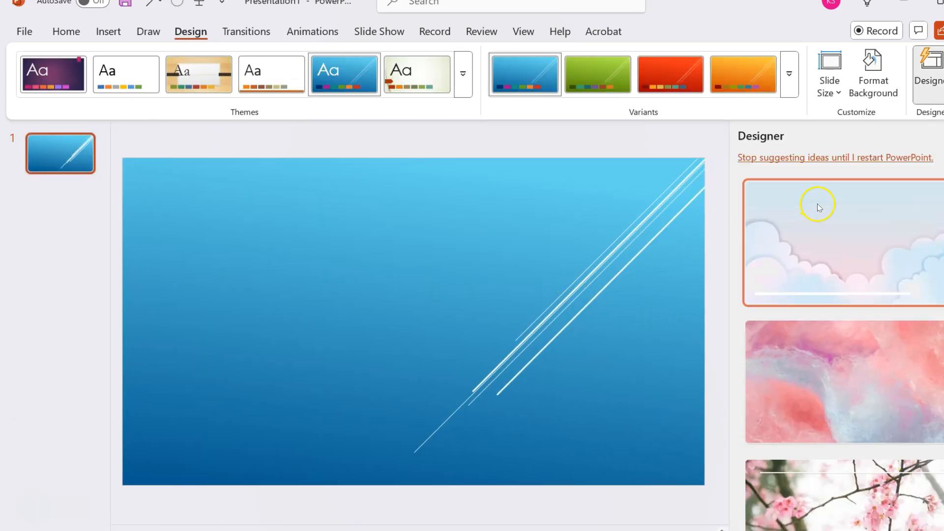
Close the Designer suggestions and draw a full-width rectangle about 3.05 cm high and 33.87 cm wide along the slide's top edge
{"action": "left_click", "coordinate": [929, 73]}
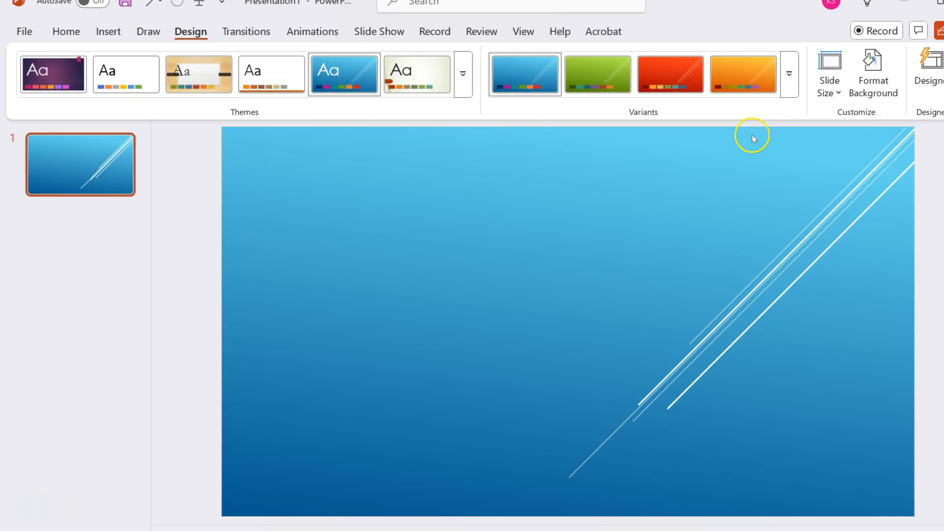
{"action": "left_click", "coordinate": [67, 31]}
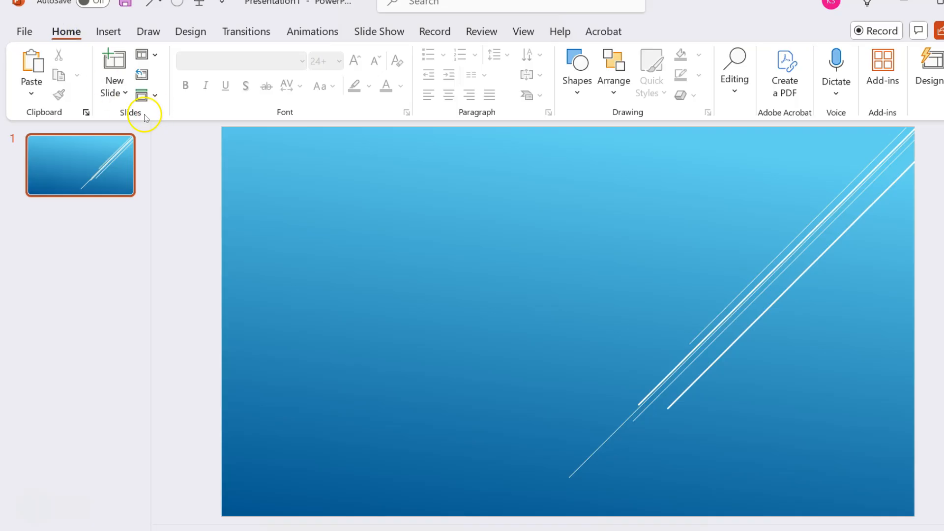
{"action": "left_click", "coordinate": [104, 30]}
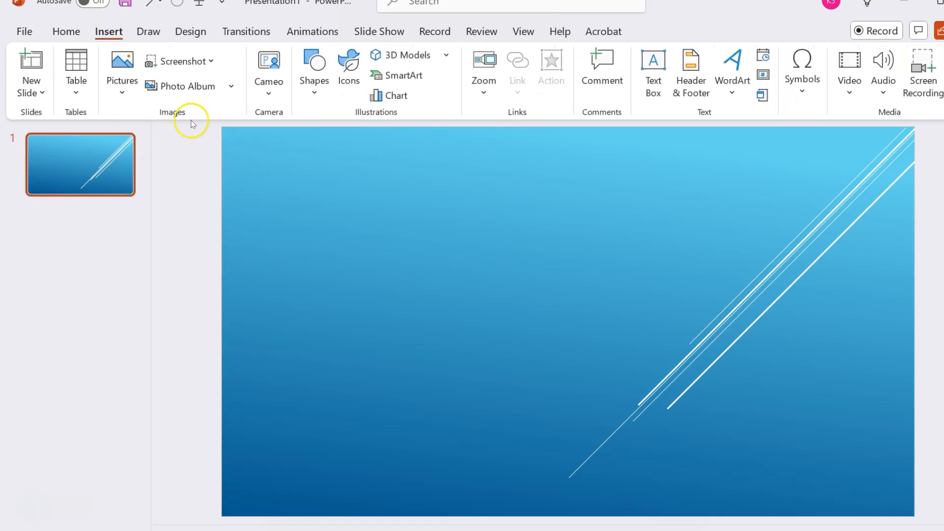
{"action": "left_click", "coordinate": [313, 88]}
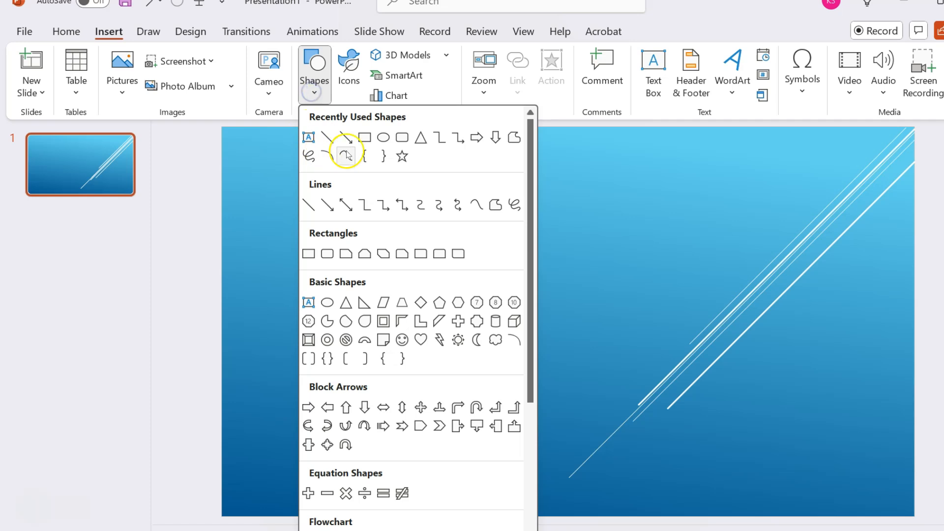
{"action": "left_click", "coordinate": [364, 138]}
{"action": "left_click_drag", "start_coordinate": [222, 127], "coordinate": [915, 189]}
{"action": "left_click", "coordinate": [521, 236]}
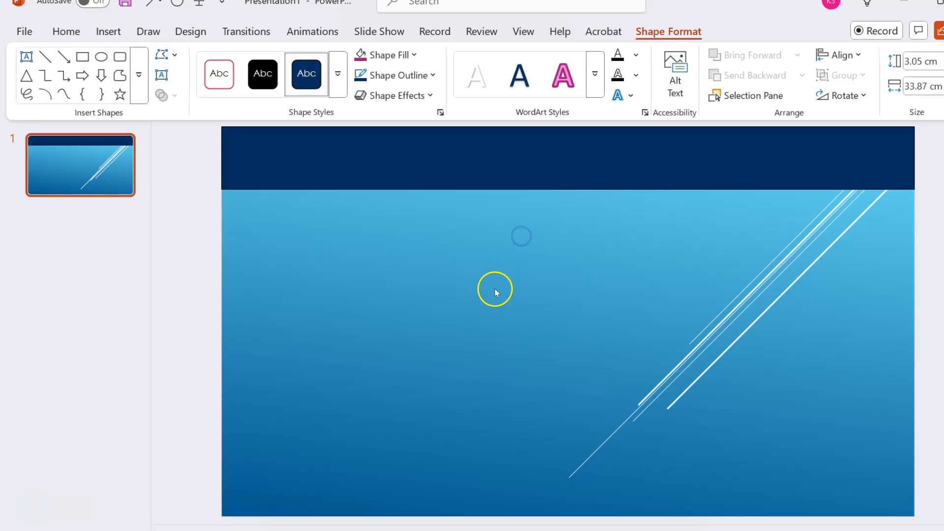
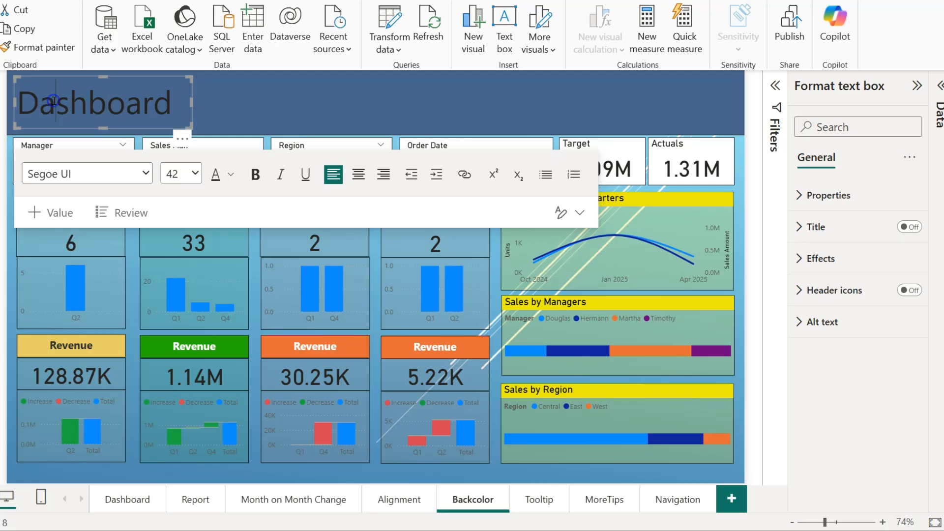
In Power BI, change the font color of the Dashboard title on the Backcolor page to white
{"action": "double_click", "coordinate": [54, 102]}
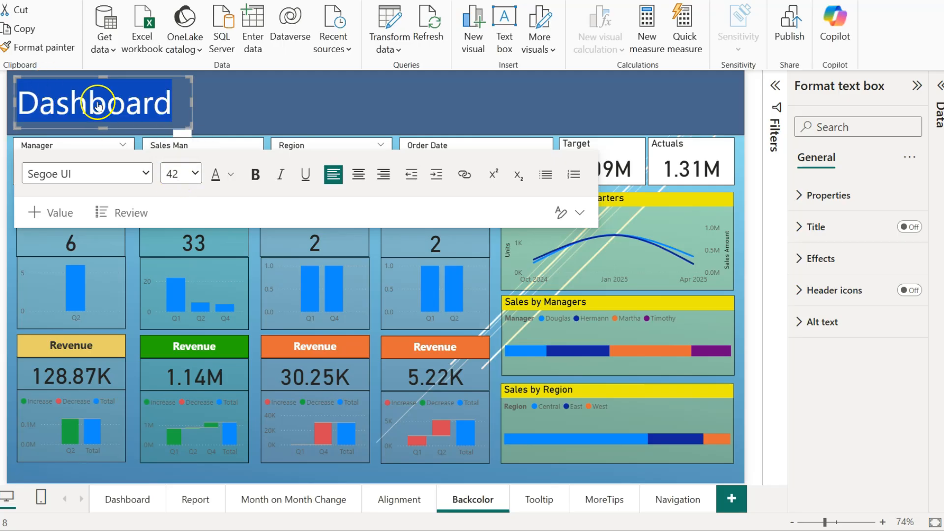
{"action": "left_click", "coordinate": [230, 174]}
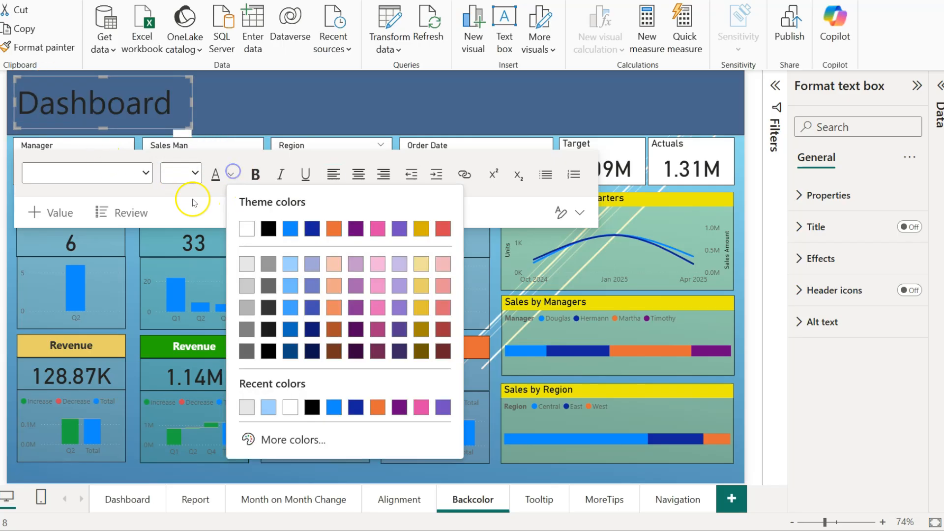
{"action": "left_click", "coordinate": [245, 228]}
{"action": "left_click", "coordinate": [251, 104]}
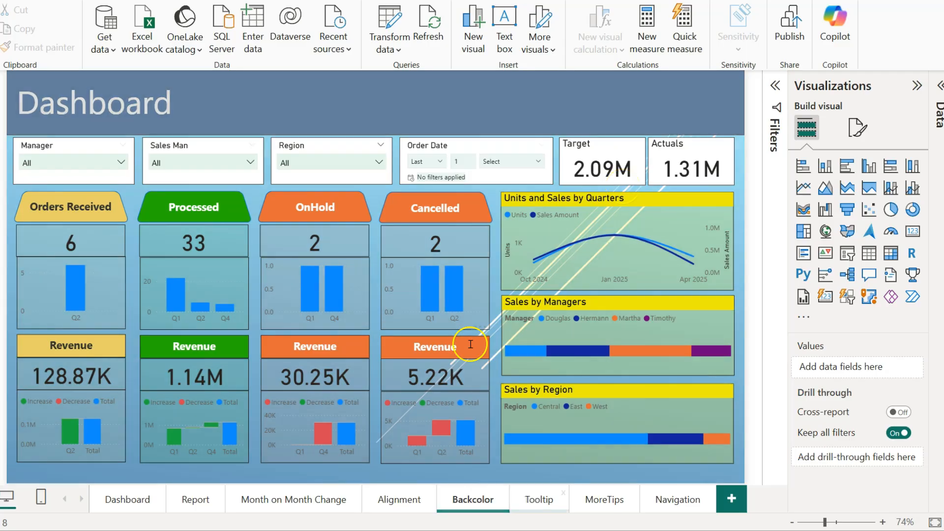
Go to the Tooltip page and examine the default tooltip on the columns of the OnHold chart
{"action": "left_click", "coordinate": [538, 499]}
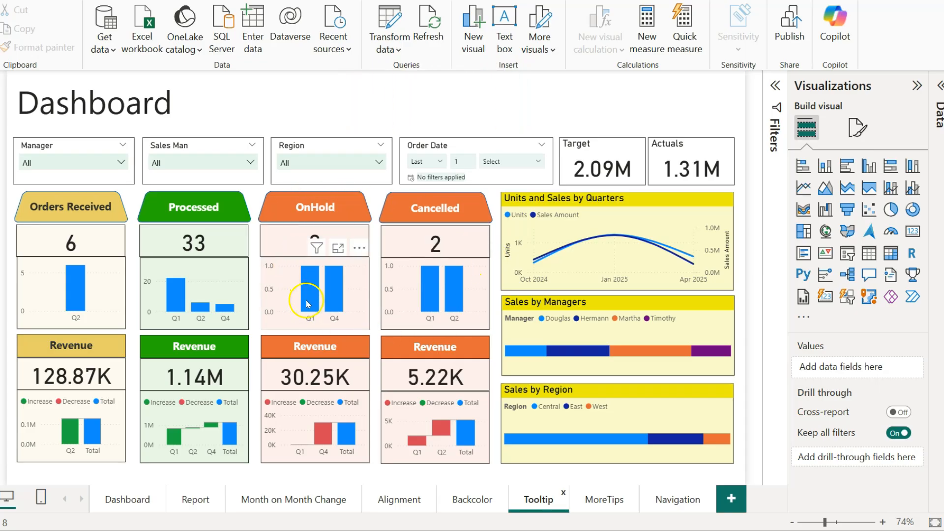
{"action": "mouse_move", "coordinate": [308, 304]}
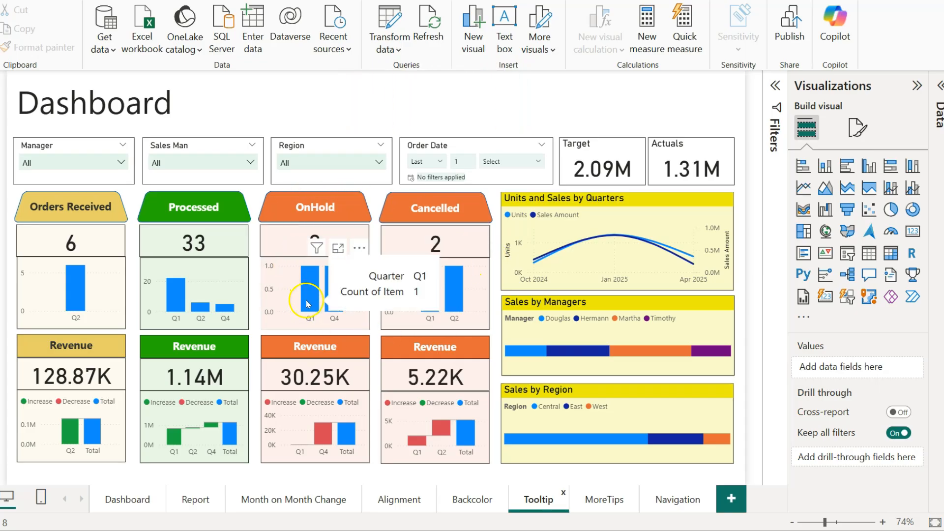
{"action": "left_click", "coordinate": [328, 289]}
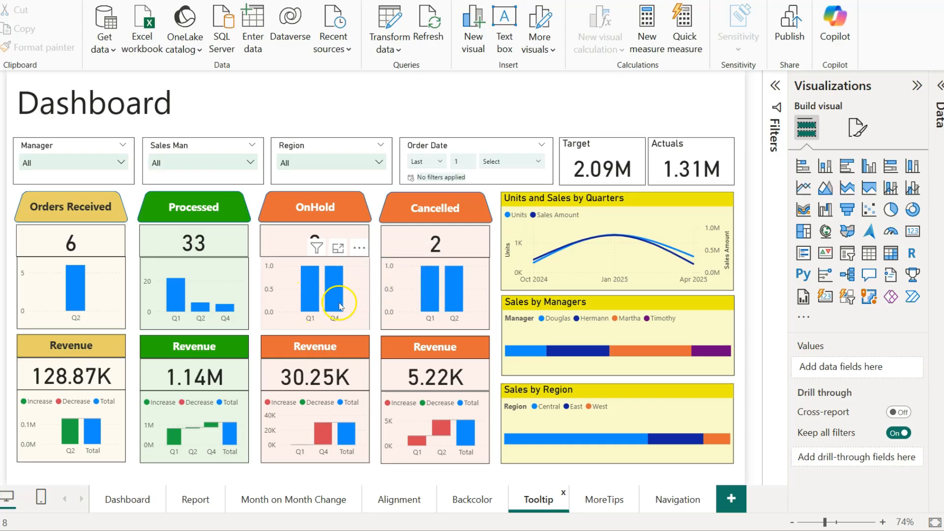
{"action": "mouse_move", "coordinate": [312, 286]}
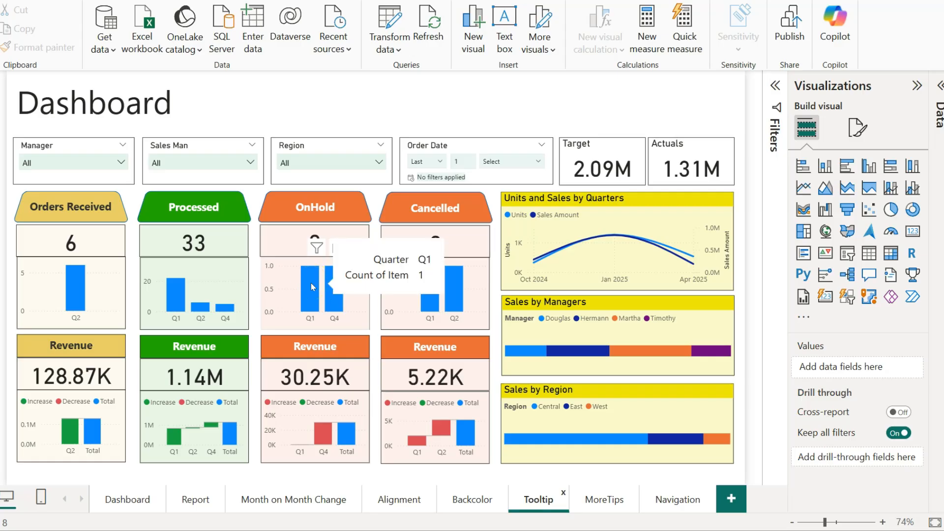
Select the OnHold column chart and add the Units field from SaleData to its tooltips
{"action": "left_click", "coordinate": [288, 266]}
{"action": "left_click", "coordinate": [288, 265]}
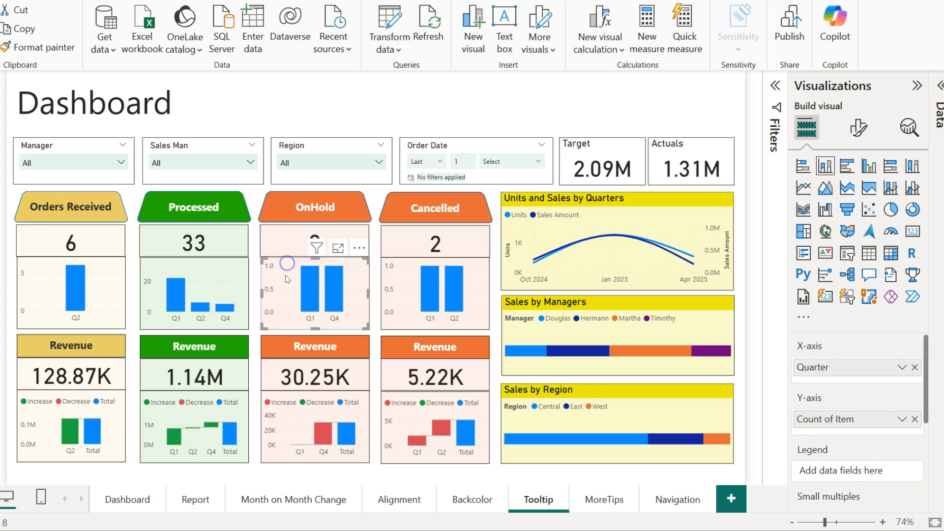
{"action": "left_click", "coordinate": [878, 353]}
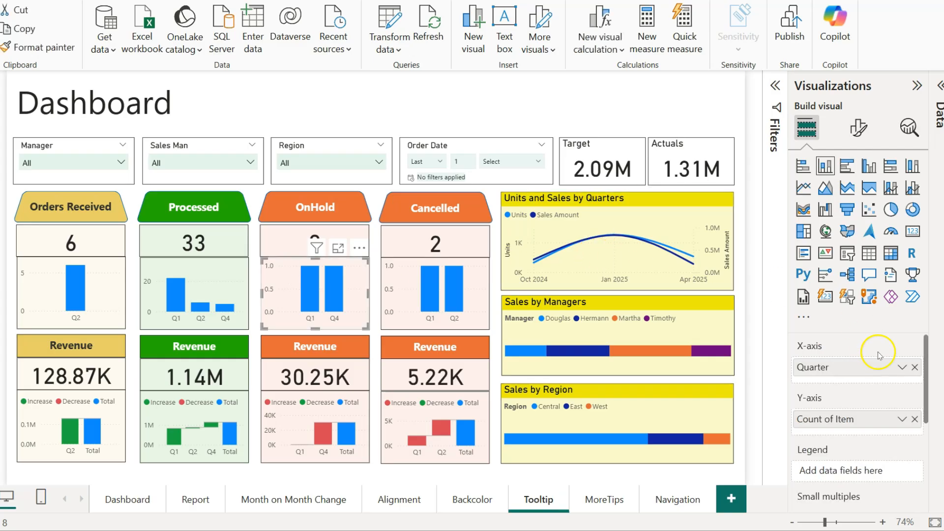
{"action": "left_click", "coordinate": [940, 85]}
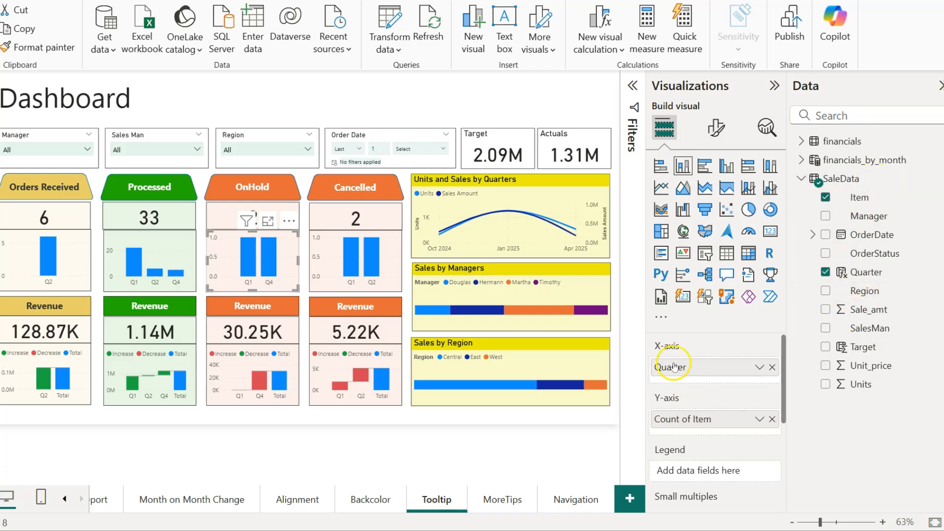
{"action": "scroll", "coordinate": [678, 403], "scroll_direction": "down", "scroll_amount": 5}
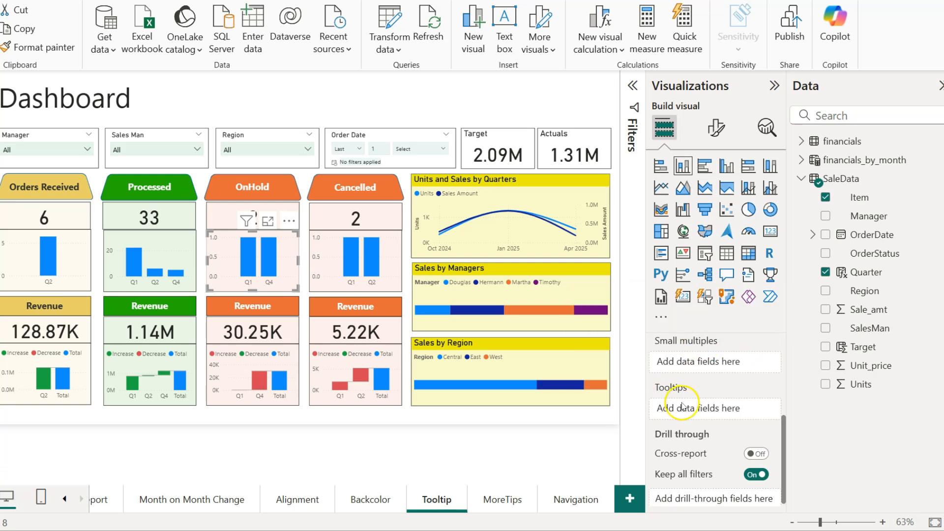
{"action": "left_click_drag", "start_coordinate": [860, 386], "coordinate": [742, 411]}
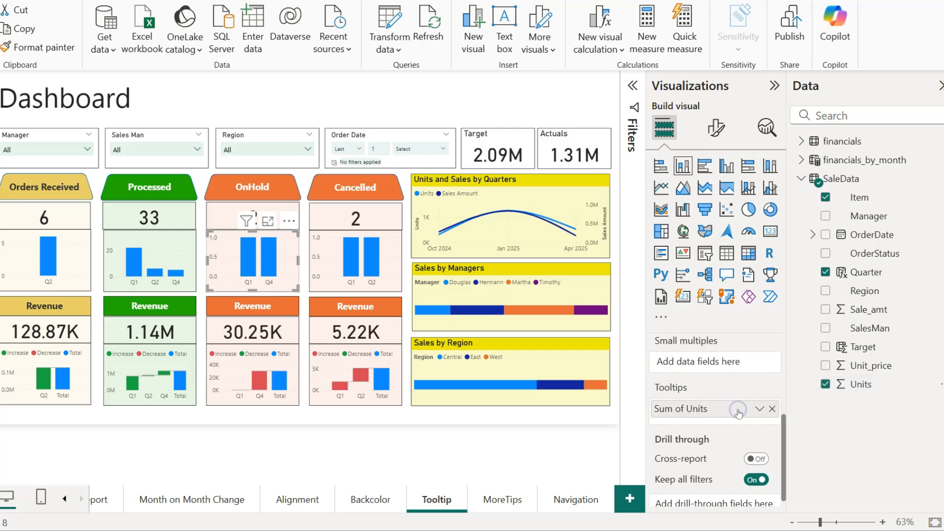
Rename the units tooltip field for this visual as "# of Units"
{"action": "left_click", "coordinate": [757, 412]}
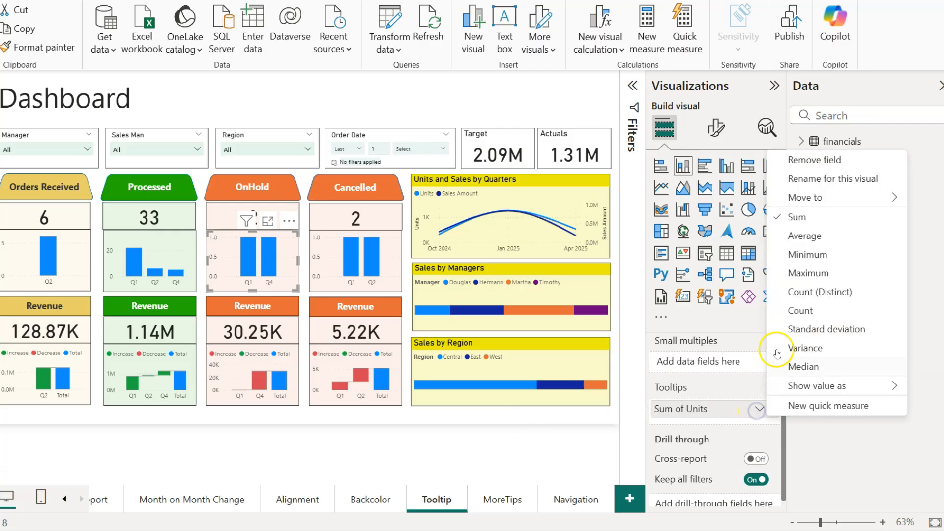
{"action": "left_click", "coordinate": [806, 178]}
{"action": "left_click_drag", "start_coordinate": [687, 410], "coordinate": [643, 409]}
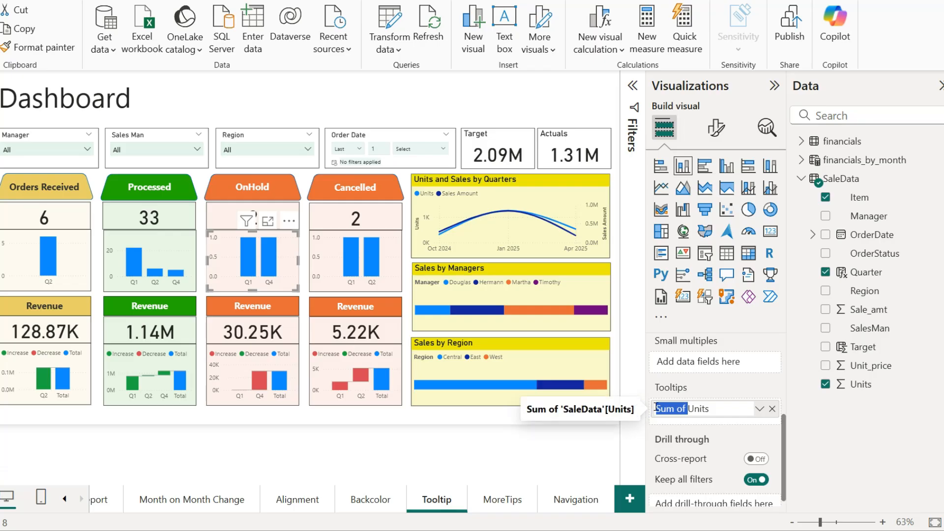
{"action": "type", "text": "# o"}
{"action": "key", "text": "Return"}
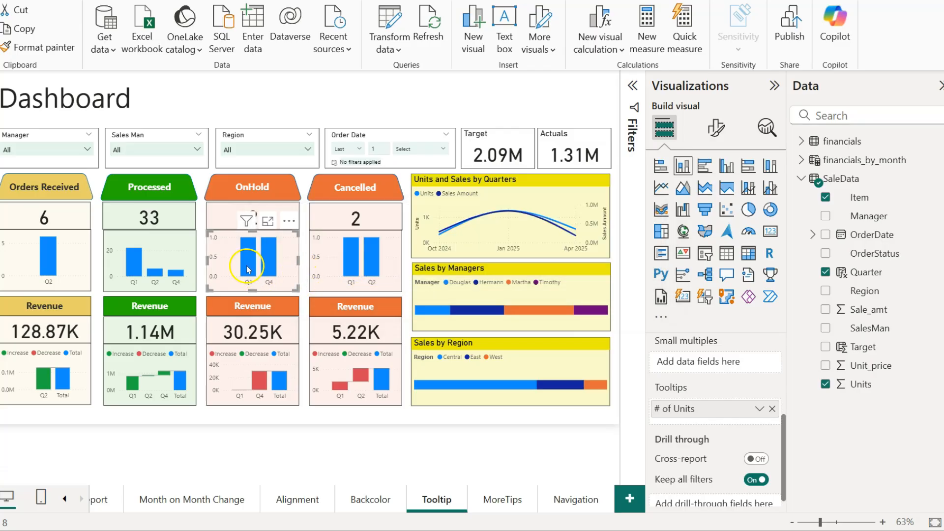
Check the updated tooltip on the Q1 column of the OnHold chart and deselect the visual
{"action": "mouse_move", "coordinate": [248, 263]}
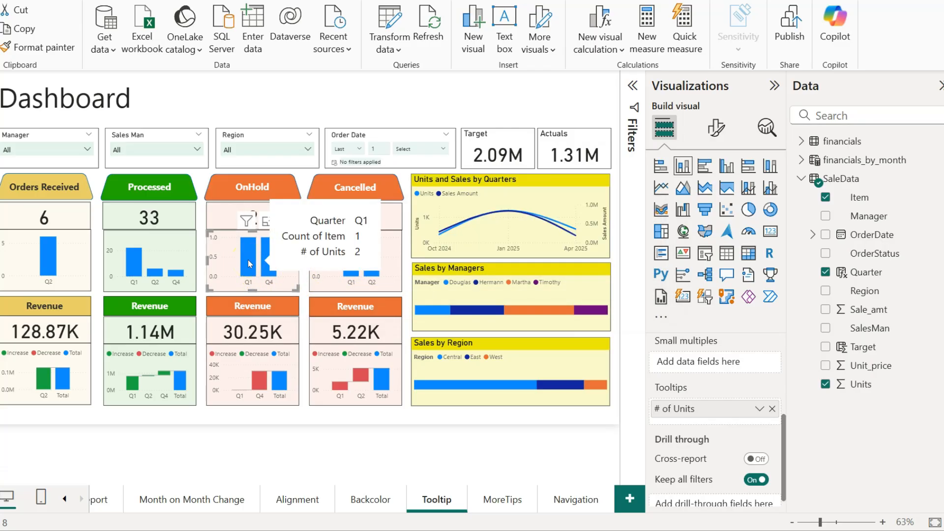
{"action": "left_click", "coordinate": [252, 263]}
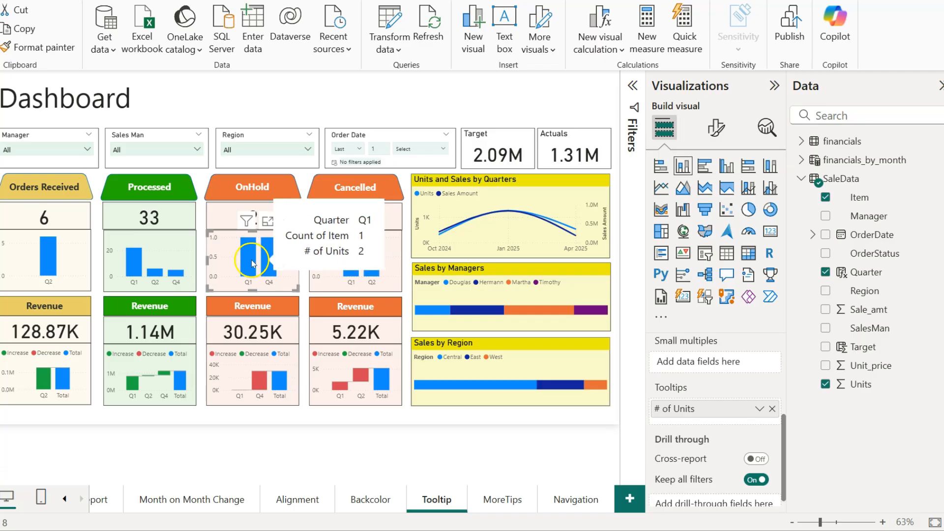
{"action": "mouse_move", "coordinate": [265, 264]}
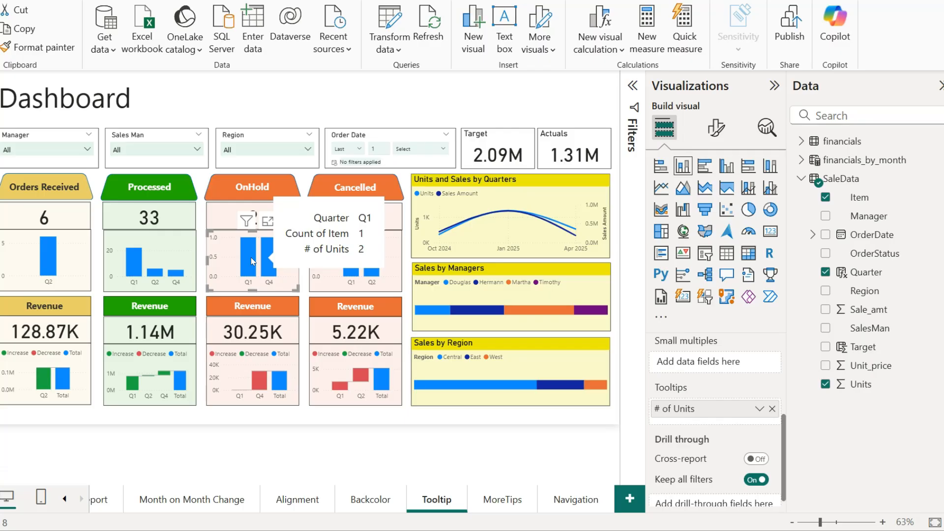
{"action": "left_click", "coordinate": [442, 436]}
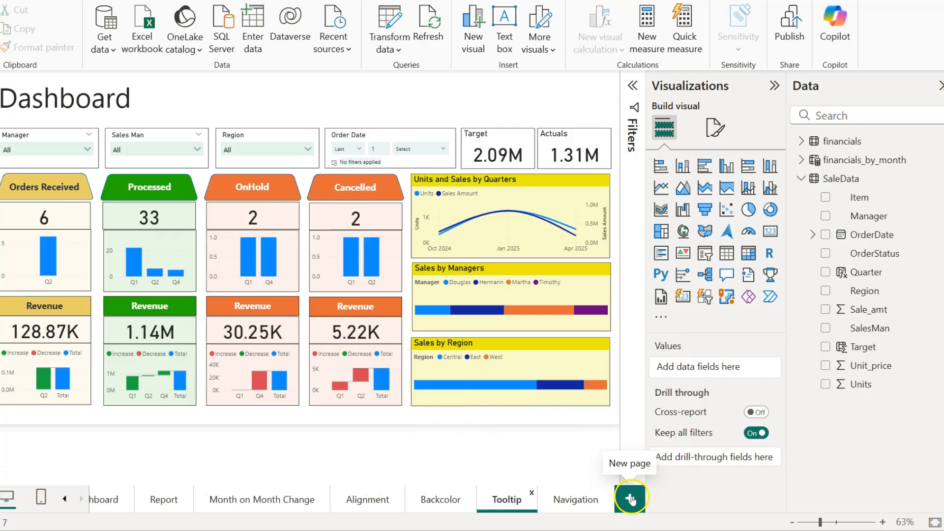
Add a new report page and name it Tips
{"action": "left_click", "coordinate": [631, 499]}
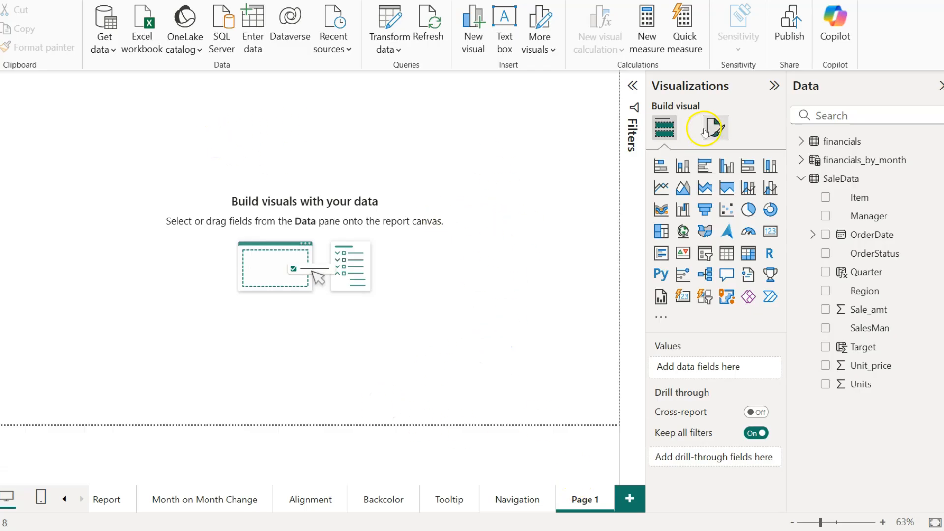
{"action": "right_click", "coordinate": [594, 513]}
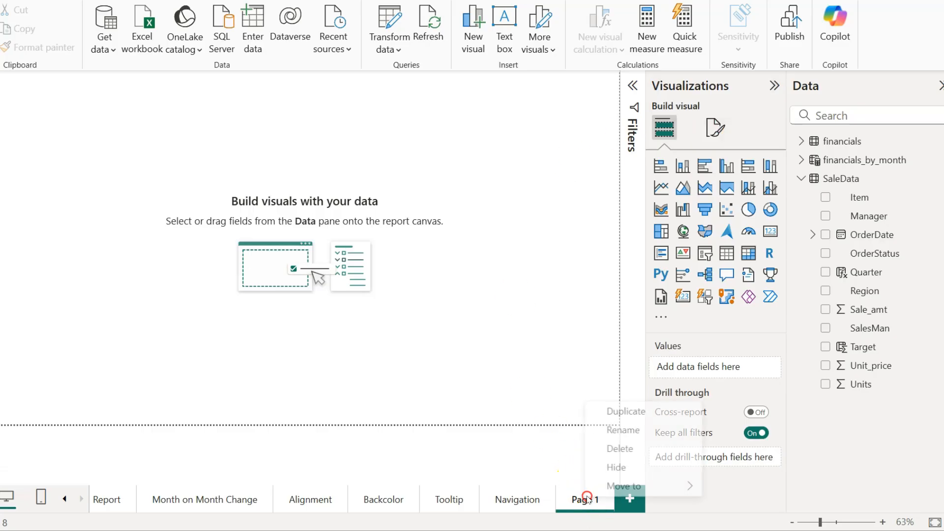
{"action": "left_click", "coordinate": [623, 431]}
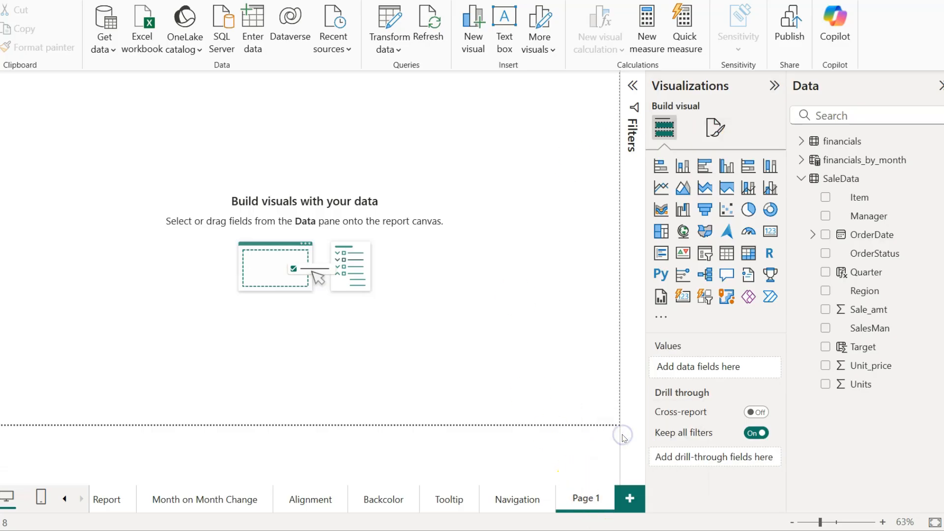
{"action": "type", "text": "Tips"}
{"action": "key", "text": "Return"}
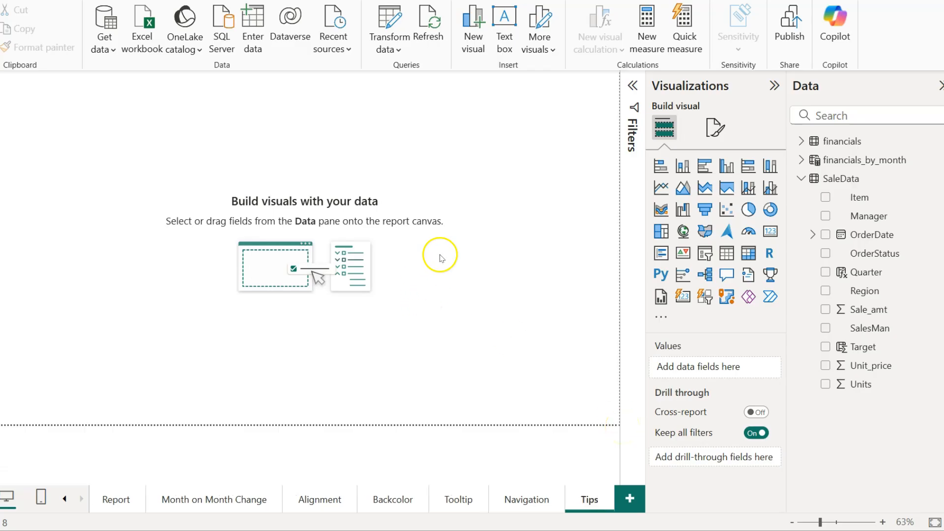
Set the canvas type of the Tips page to Tooltip and return to the visual building options
{"action": "left_click", "coordinate": [710, 129]}
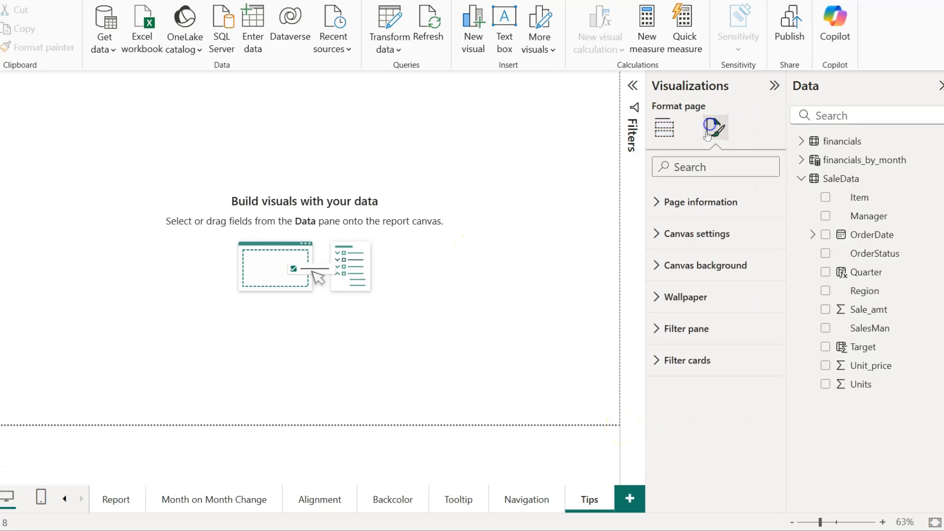
{"action": "left_click", "coordinate": [698, 214]}
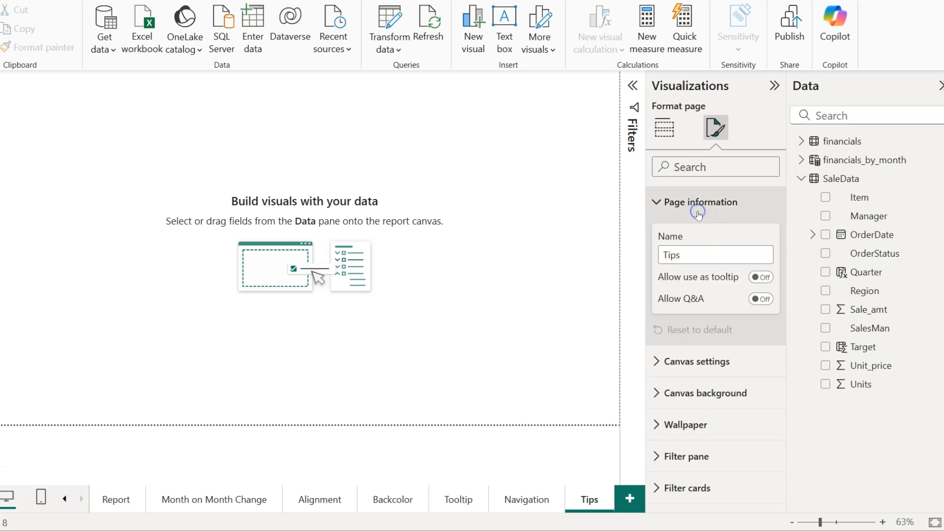
{"action": "left_click", "coordinate": [680, 362]}
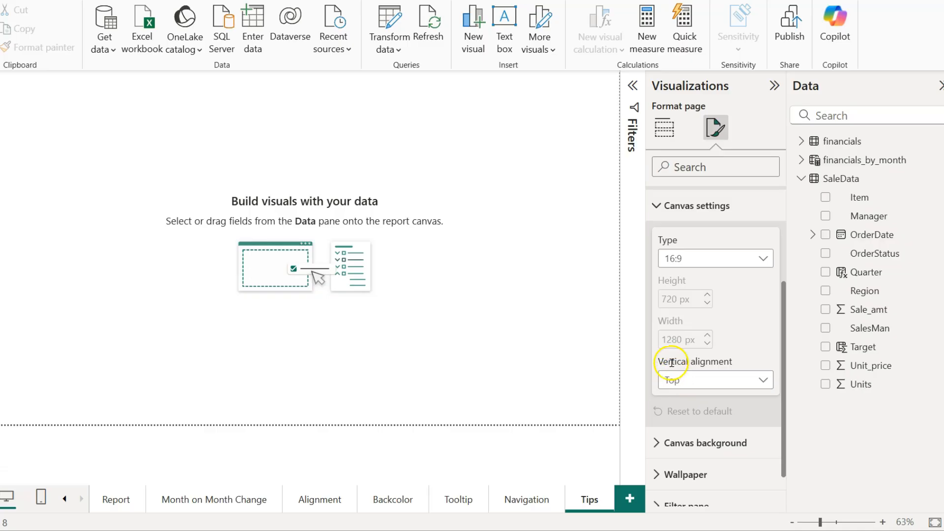
{"action": "left_click", "coordinate": [673, 259]}
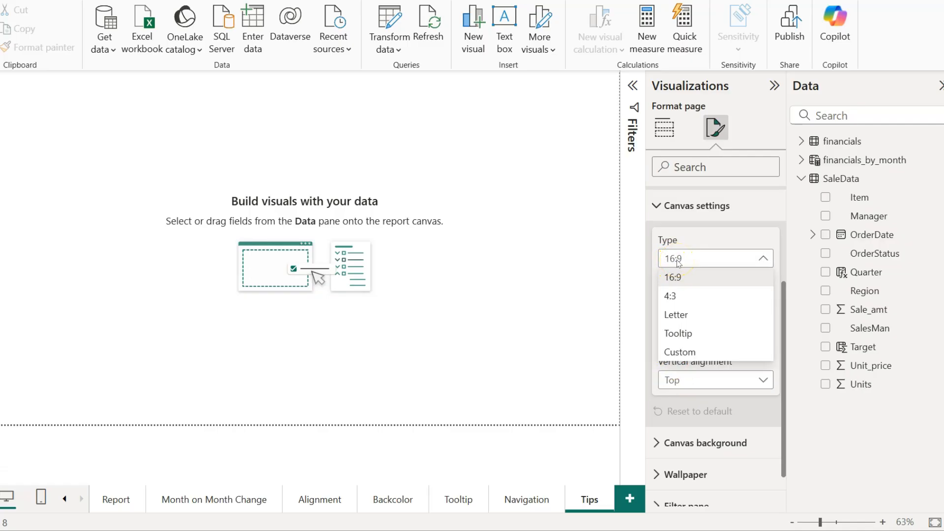
{"action": "left_click", "coordinate": [683, 334]}
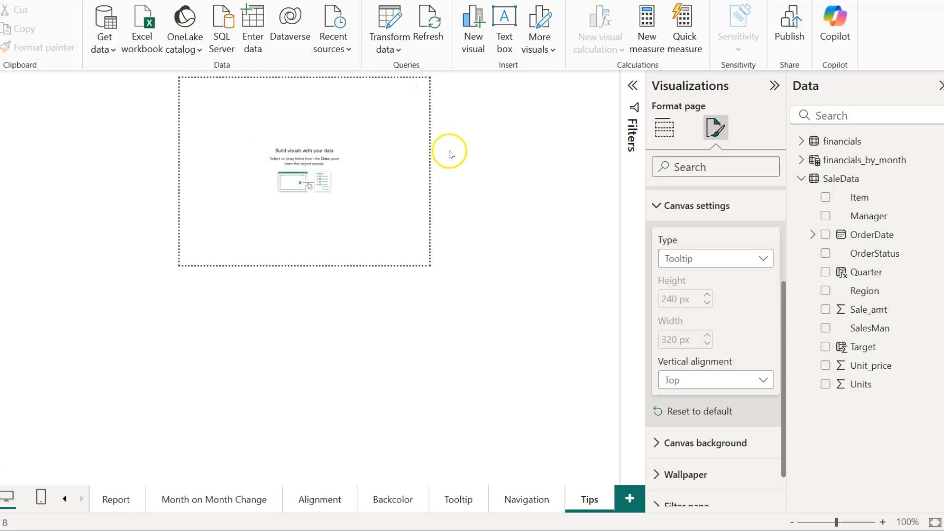
{"action": "left_click", "coordinate": [670, 130]}
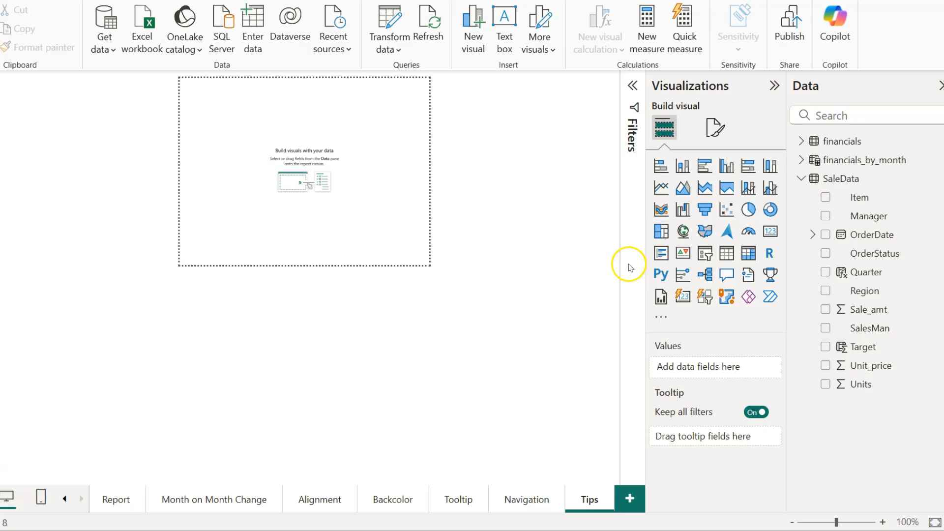
Add a table visual to the Tips page with the Manager and Sale_amt fields from SaleData as columns
{"action": "left_click", "coordinate": [727, 259]}
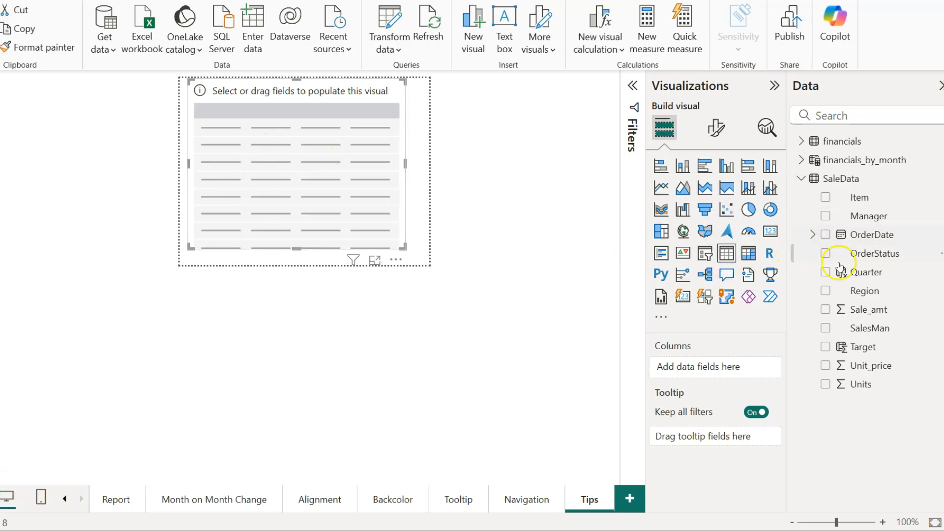
{"action": "left_click_drag", "start_coordinate": [867, 224], "coordinate": [725, 367]}
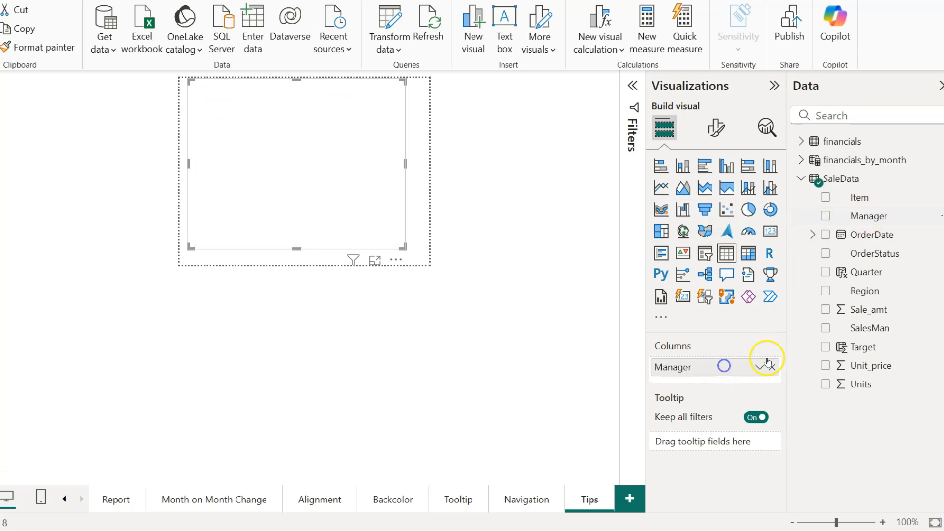
{"action": "left_click_drag", "start_coordinate": [867, 309], "coordinate": [710, 381]}
Rename the Sale_amt column for this visual as "Sales Amount" and enlarge the table to nearly fill the tooltip canvas
{"action": "left_click", "coordinate": [758, 384]}
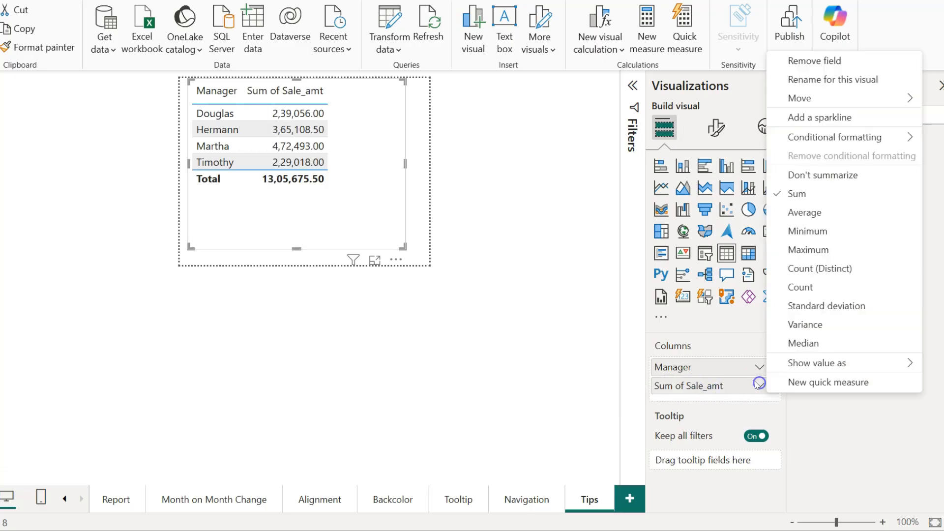
{"action": "left_click", "coordinate": [801, 79]}
{"action": "key", "text": "ctrl+shift+Left"}
{"action": "key", "text": "ctrl+shift+Left"}
{"action": "key", "text": "ctrl+shift+Left"}
{"action": "type", "text": "Sa"}
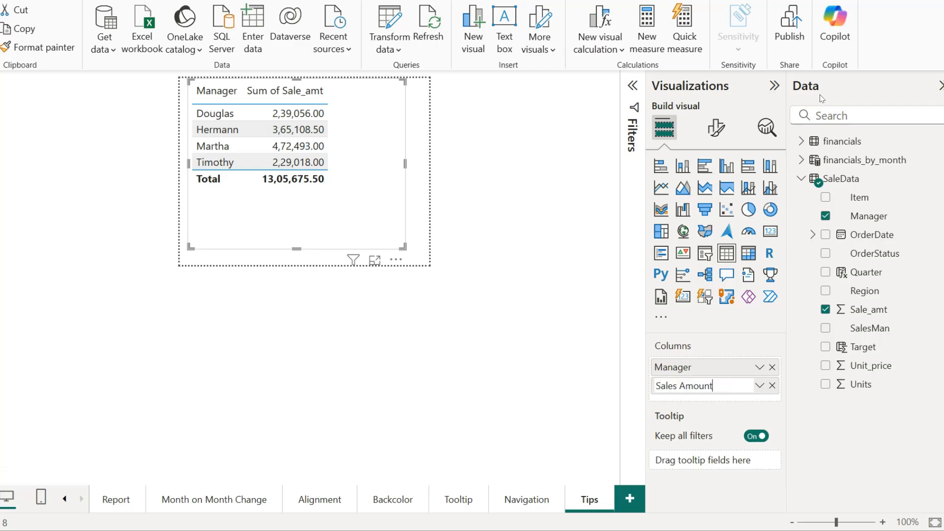
{"action": "type", "text": "les Amount"}
{"action": "key", "text": "Return"}
{"action": "left_click_drag", "start_coordinate": [405, 164], "coordinate": [422, 165]}
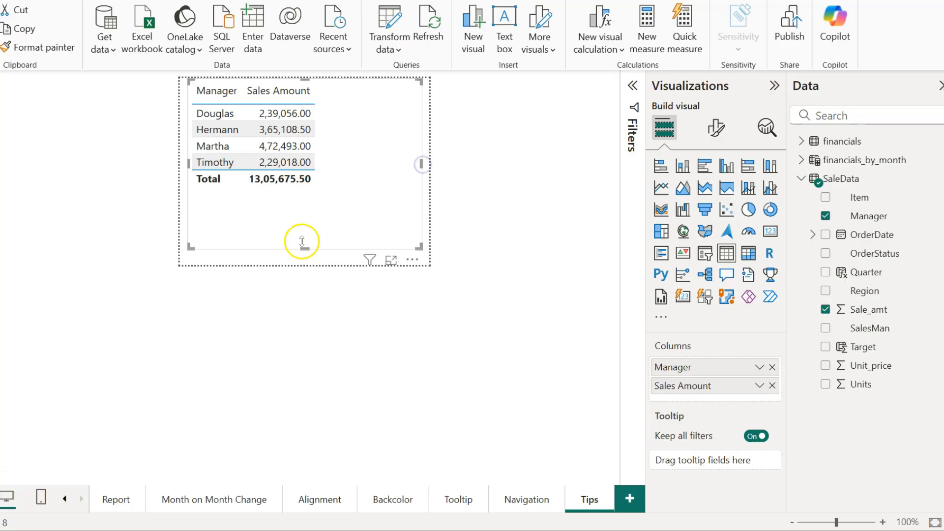
{"action": "left_click_drag", "start_coordinate": [302, 247], "coordinate": [302, 254]}
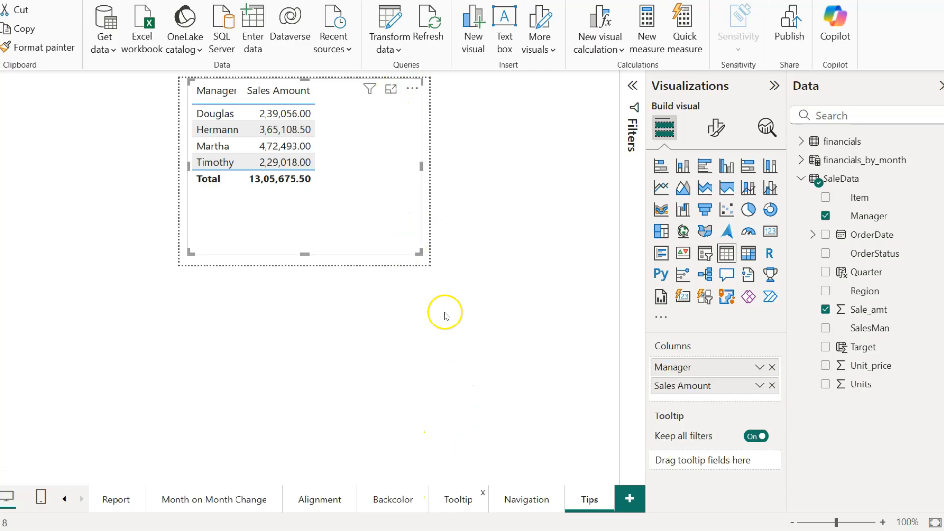
On the Tooltip page, set the OnHold column chart's tooltip to the Tips report page and preview it on the Q1 column
{"action": "left_click", "coordinate": [458, 498]}
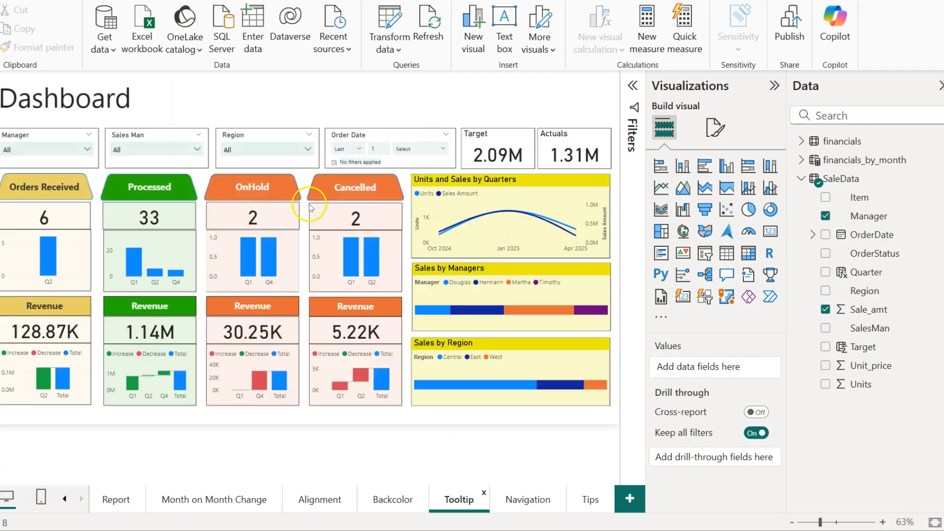
{"action": "left_click", "coordinate": [225, 246]}
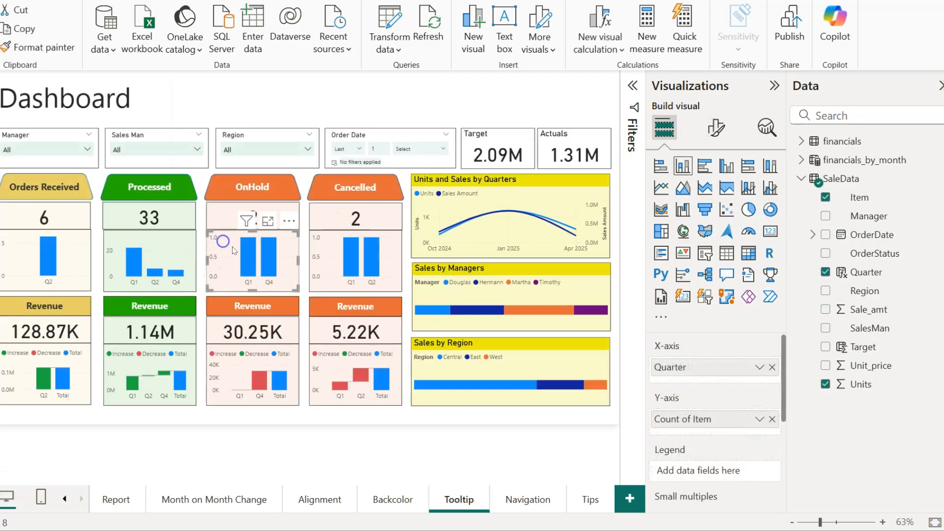
{"action": "left_click", "coordinate": [718, 132]}
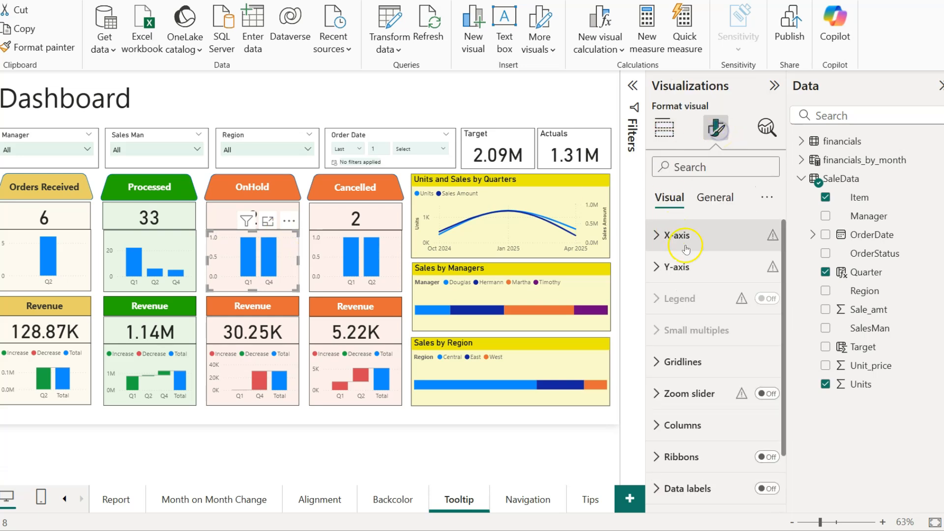
{"action": "left_click", "coordinate": [719, 199]}
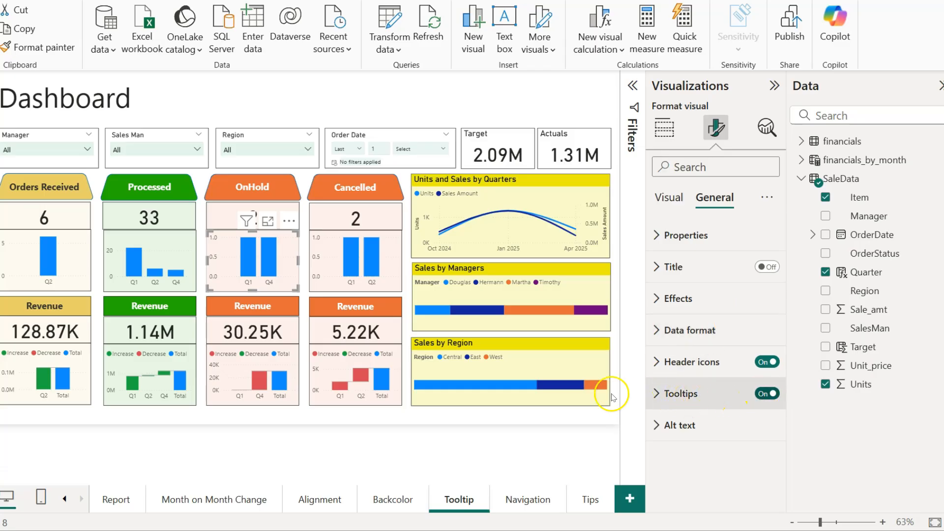
{"action": "left_click", "coordinate": [657, 393]}
{"action": "scroll", "coordinate": [669, 398], "scroll_direction": "down", "scroll_amount": 2}
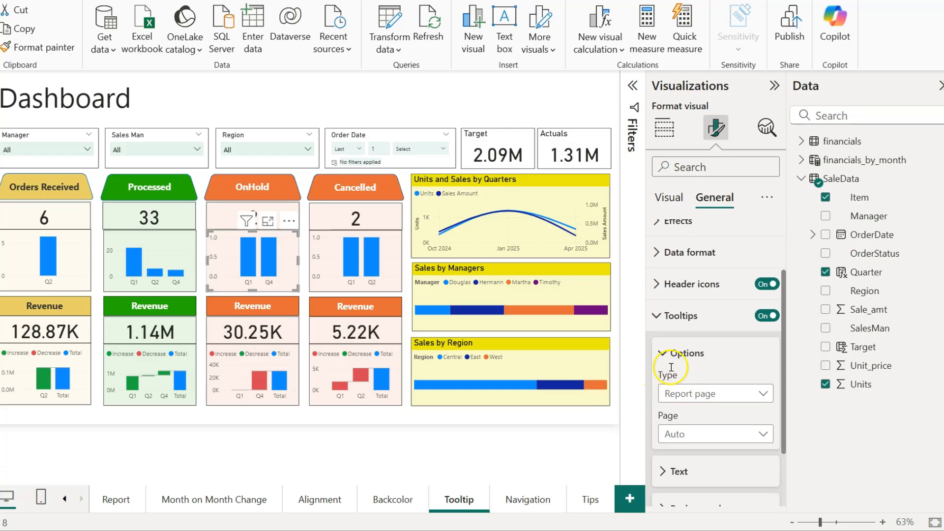
{"action": "left_click", "coordinate": [698, 401]}
{"action": "left_click", "coordinate": [697, 397]}
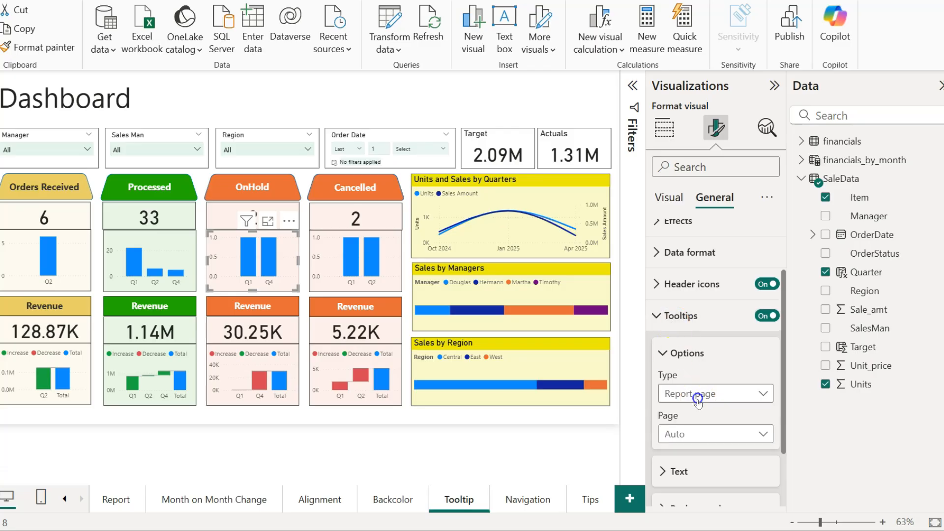
{"action": "left_click", "coordinate": [676, 432]}
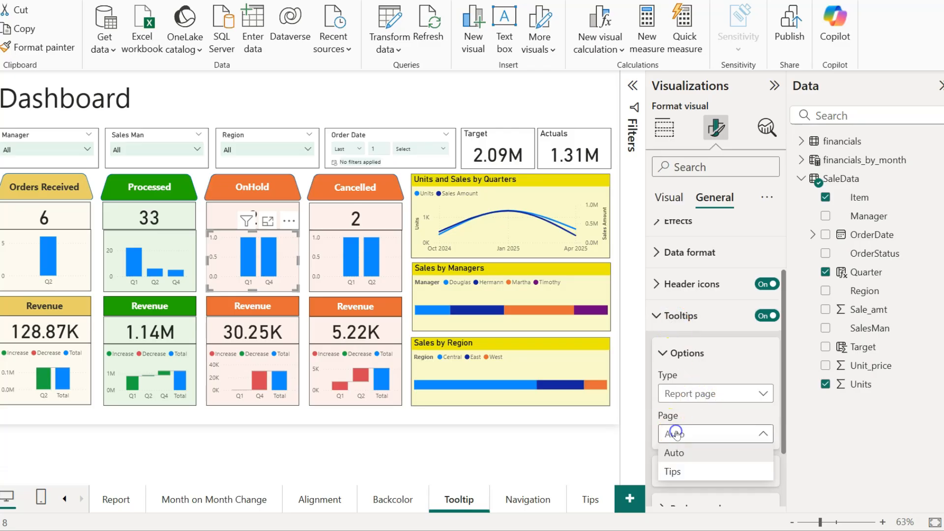
{"action": "left_click", "coordinate": [679, 473]}
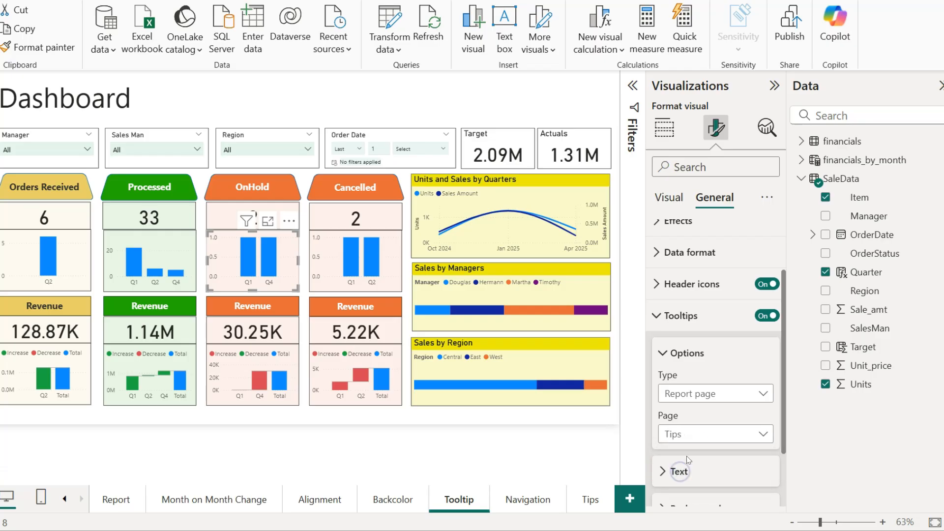
{"action": "scroll", "coordinate": [698, 433], "scroll_direction": "down", "scroll_amount": 3}
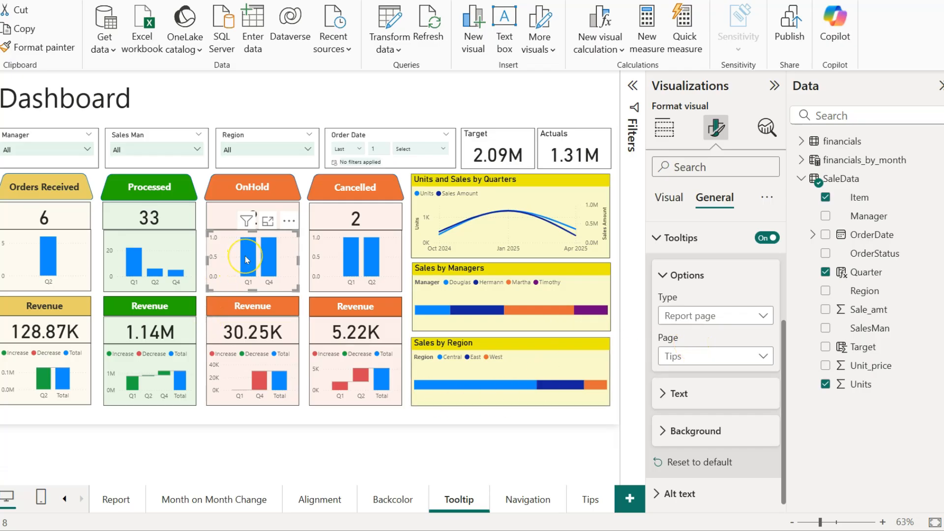
{"action": "mouse_move", "coordinate": [246, 259]}
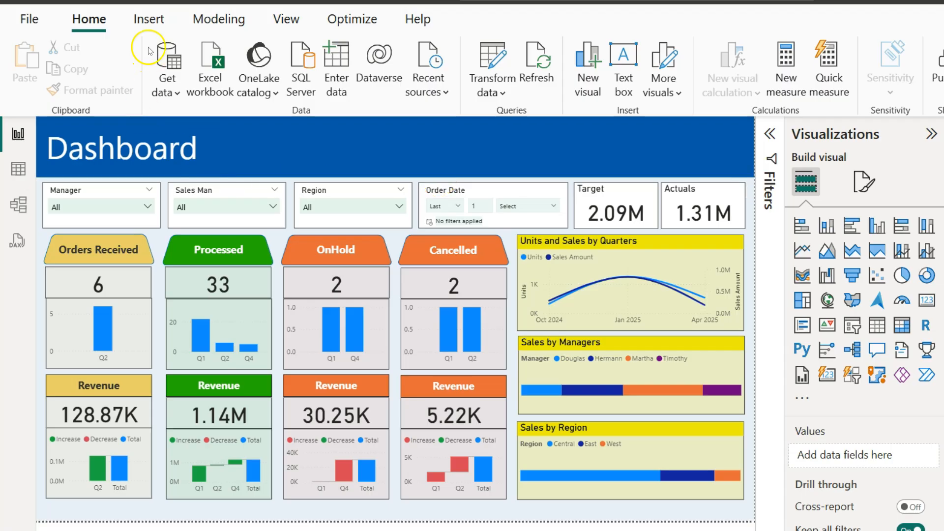
Insert a page navigator, place it in the blue header, and narrow it to clear the Dashboard title
{"action": "left_click", "coordinate": [149, 19]}
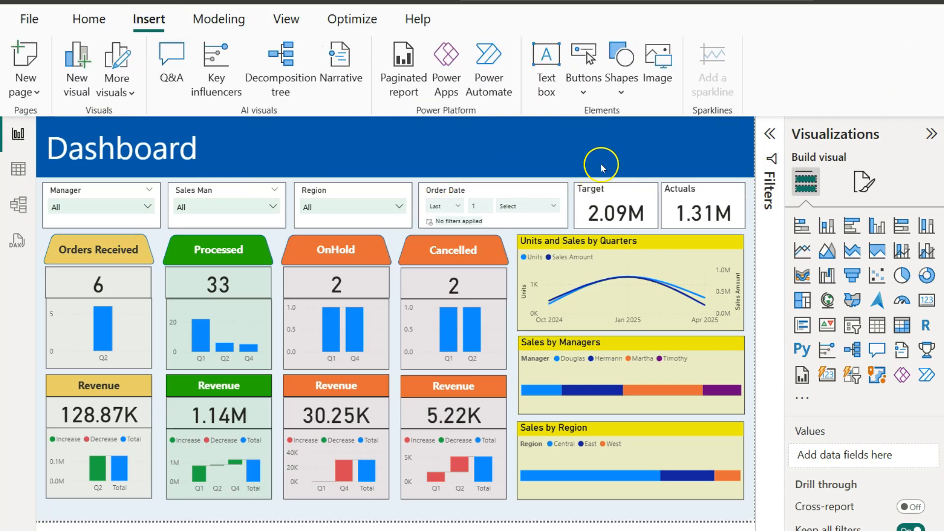
{"action": "left_click", "coordinate": [579, 97]}
{"action": "mouse_move", "coordinate": [644, 440]}
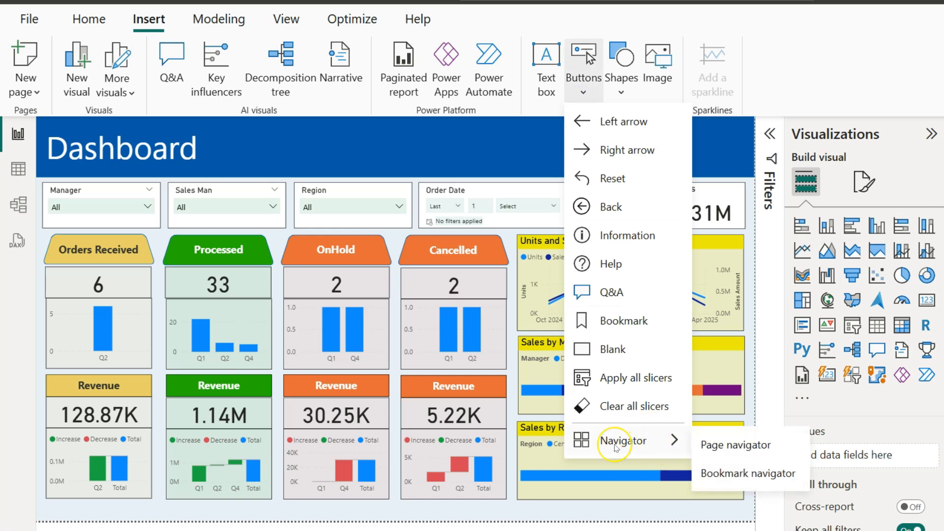
{"action": "left_click", "coordinate": [733, 445]}
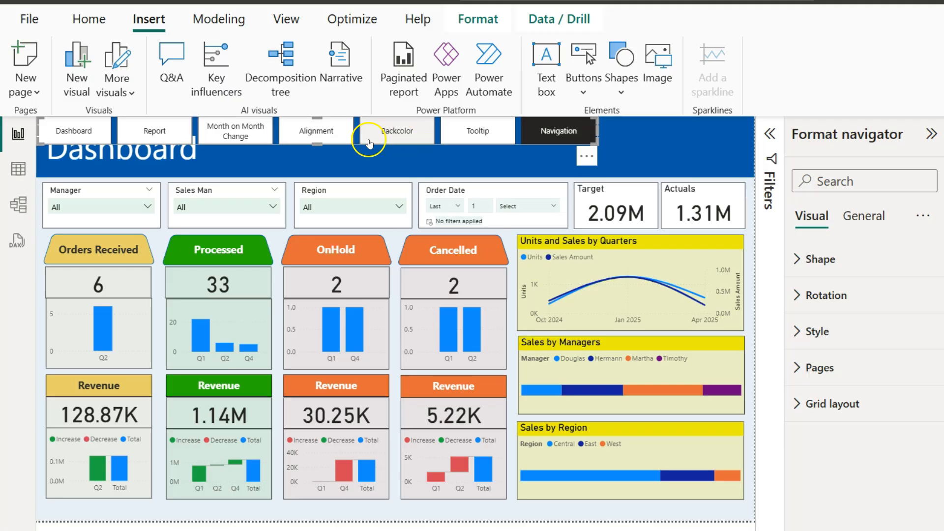
{"action": "left_click_drag", "start_coordinate": [355, 142], "coordinate": [504, 156]}
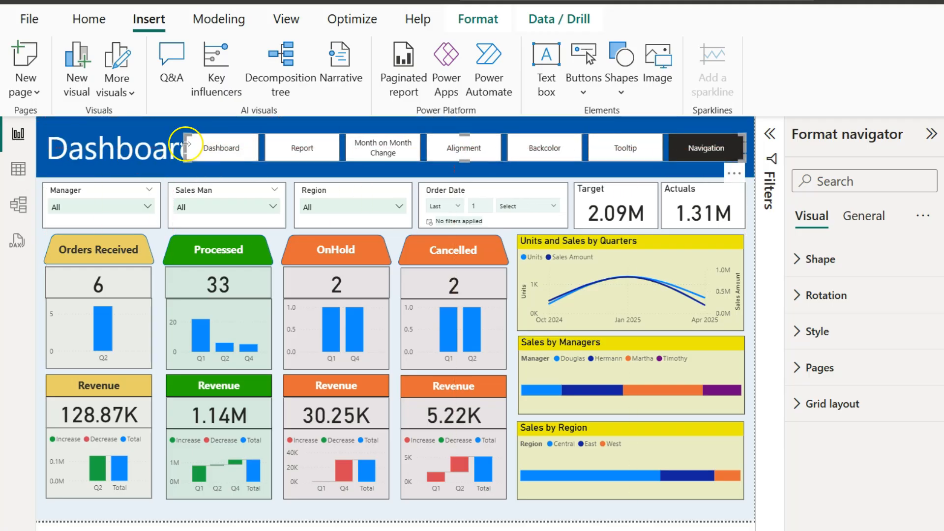
{"action": "left_click_drag", "start_coordinate": [183, 147], "coordinate": [231, 147]}
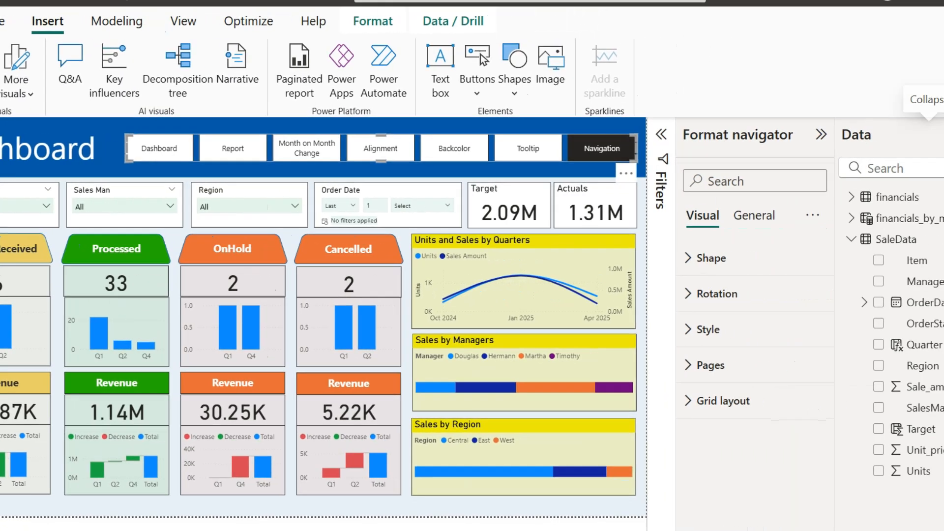
Change the page navigator's button shape to Pill and look through its style settings
{"action": "left_click", "coordinate": [939, 134]}
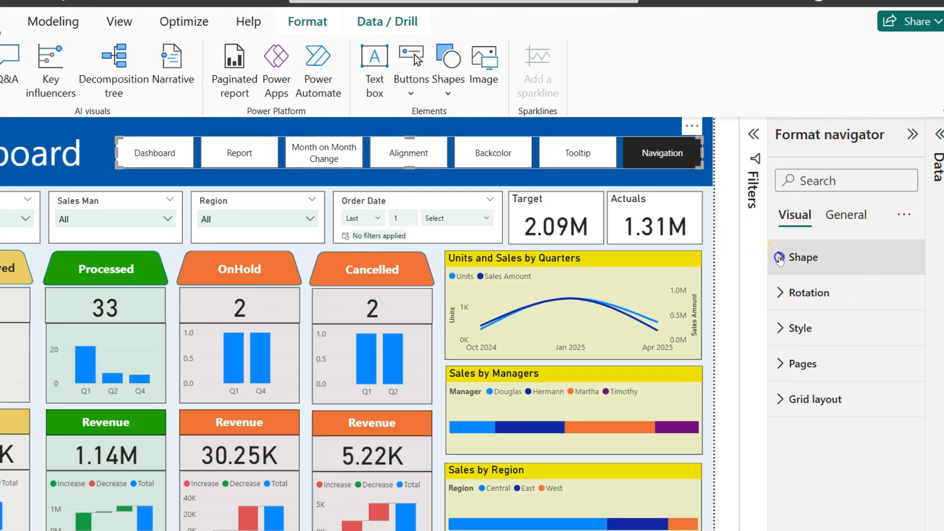
{"action": "left_click", "coordinate": [779, 257]}
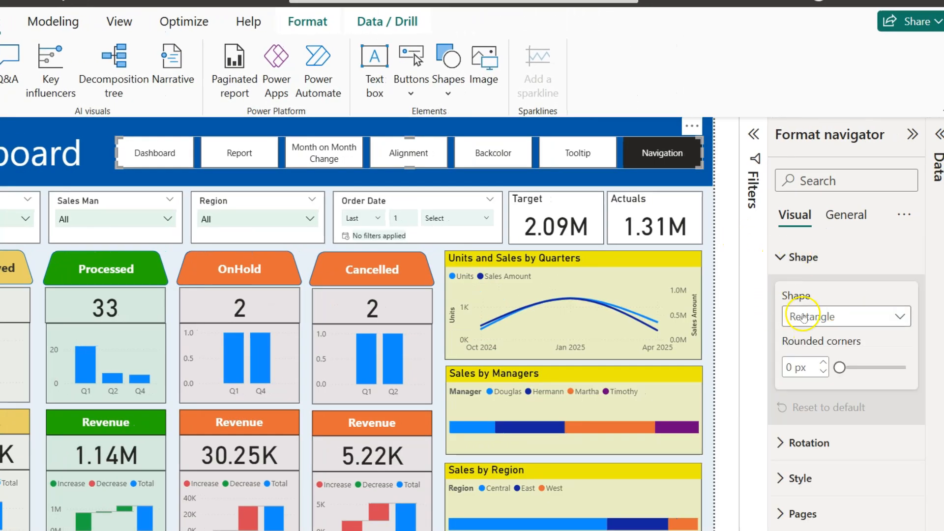
{"action": "left_click", "coordinate": [804, 317]}
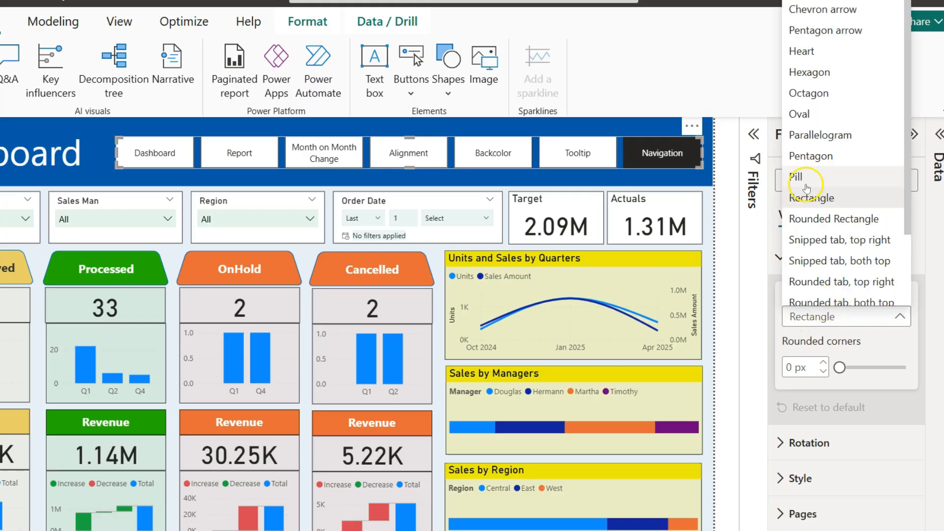
{"action": "left_click", "coordinate": [802, 180]}
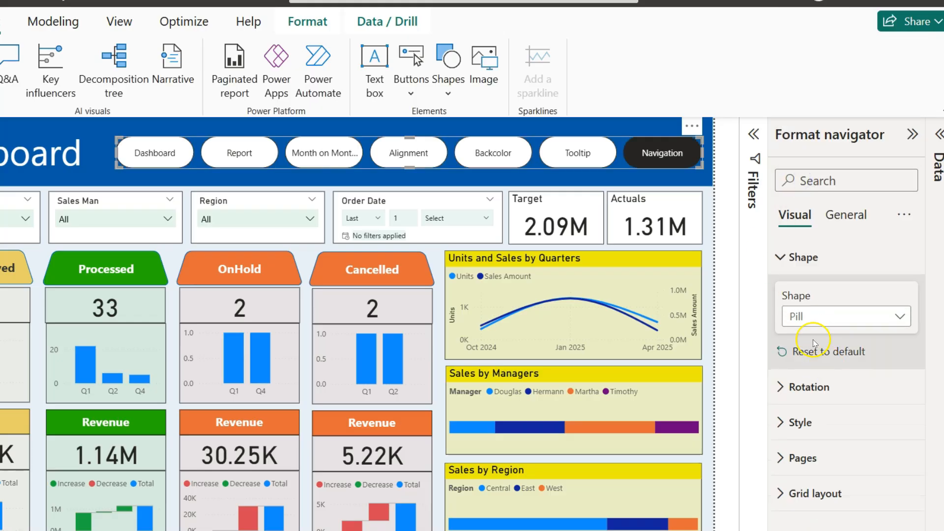
{"action": "left_click", "coordinate": [779, 422]}
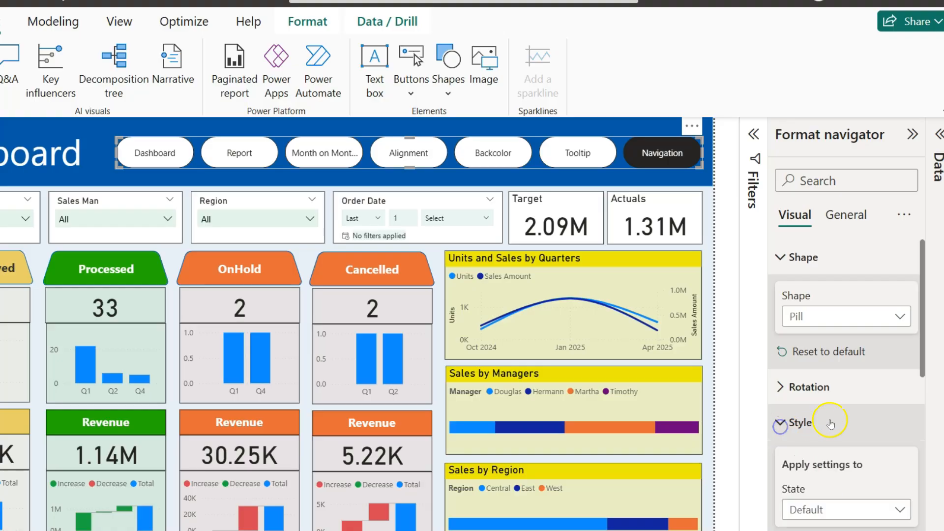
{"action": "scroll", "coordinate": [796, 441], "scroll_direction": "down", "scroll_amount": 2}
{"action": "scroll", "coordinate": [811, 462], "scroll_direction": "down", "scroll_amount": 8}
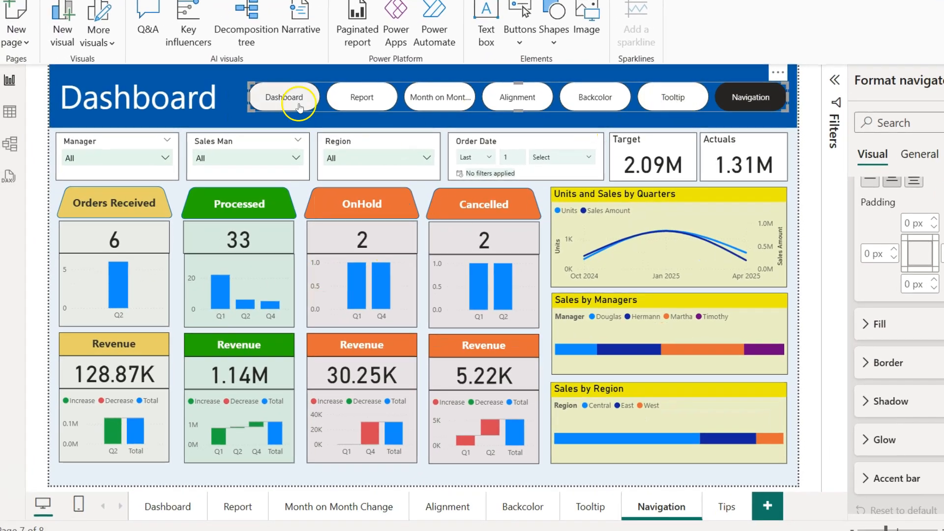
Test the page navigator by following its Dashboard button
{"action": "left_click", "coordinate": [288, 95]}
{"action": "left_click", "coordinate": [288, 94]}
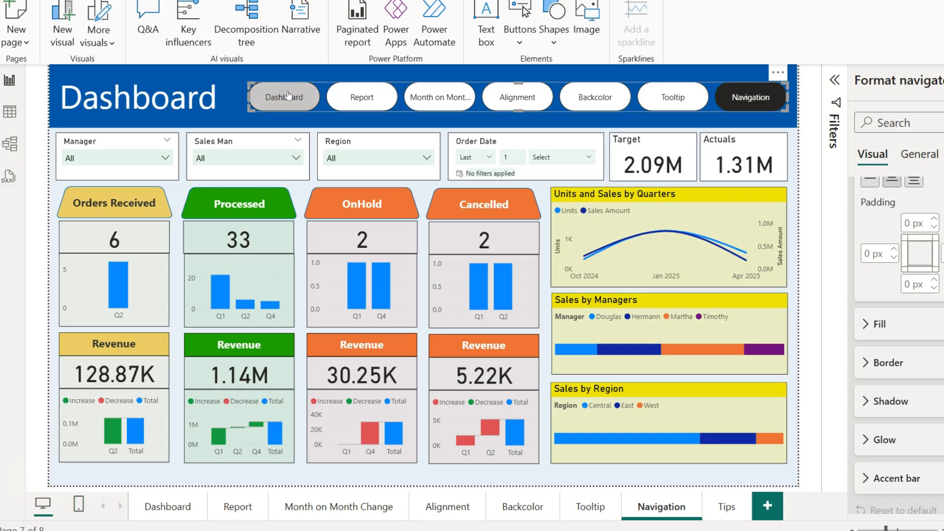
{"action": "left_click", "coordinate": [288, 94], "text": "ctrl"}
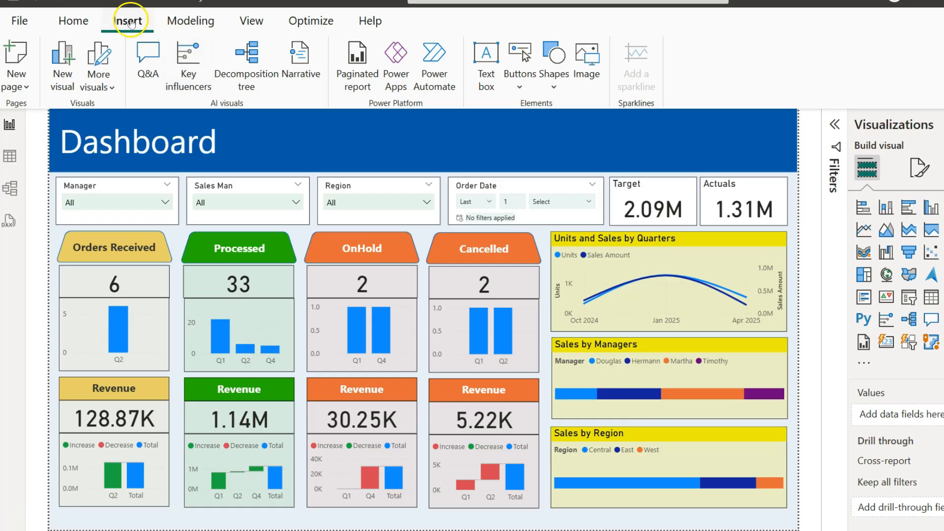
Insert a Back button and place it toward the right end of the blue header
{"action": "left_click", "coordinate": [516, 91]}
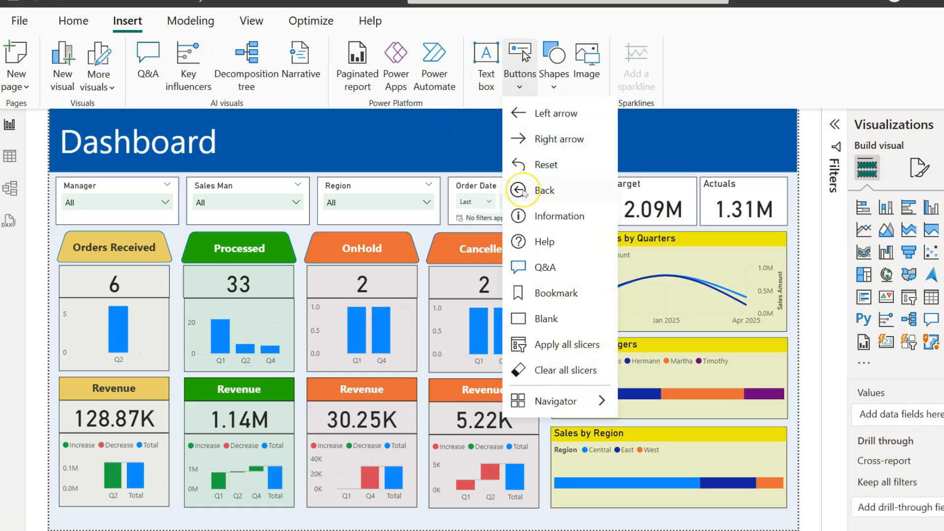
{"action": "left_click", "coordinate": [524, 192]}
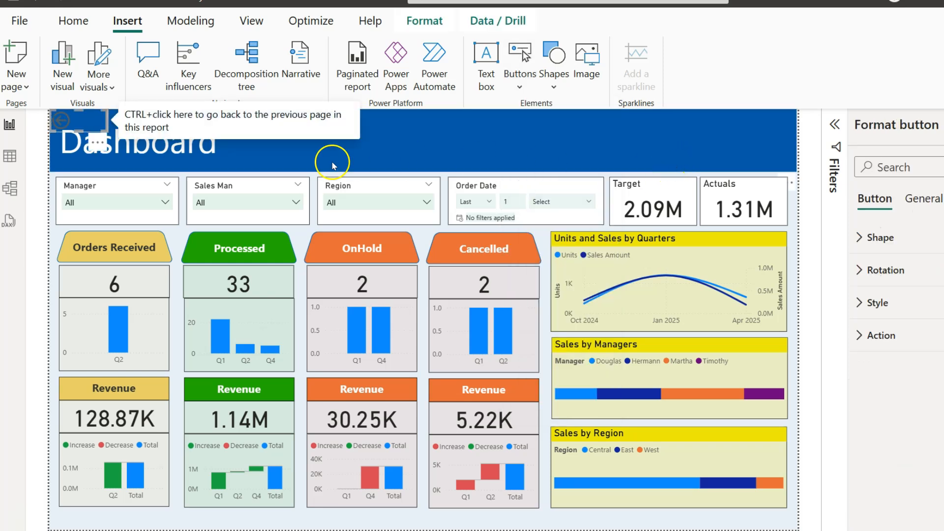
{"action": "left_click_drag", "start_coordinate": [89, 127], "coordinate": [708, 150]}
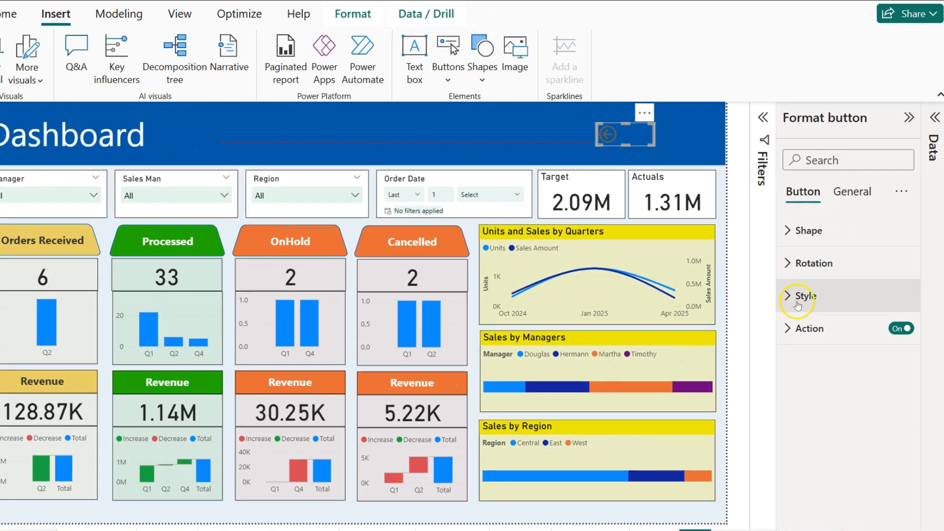
Set the Back button's icon line color to white
{"action": "left_click", "coordinate": [792, 303]}
{"action": "scroll", "coordinate": [819, 315], "scroll_direction": "down", "scroll_amount": 5}
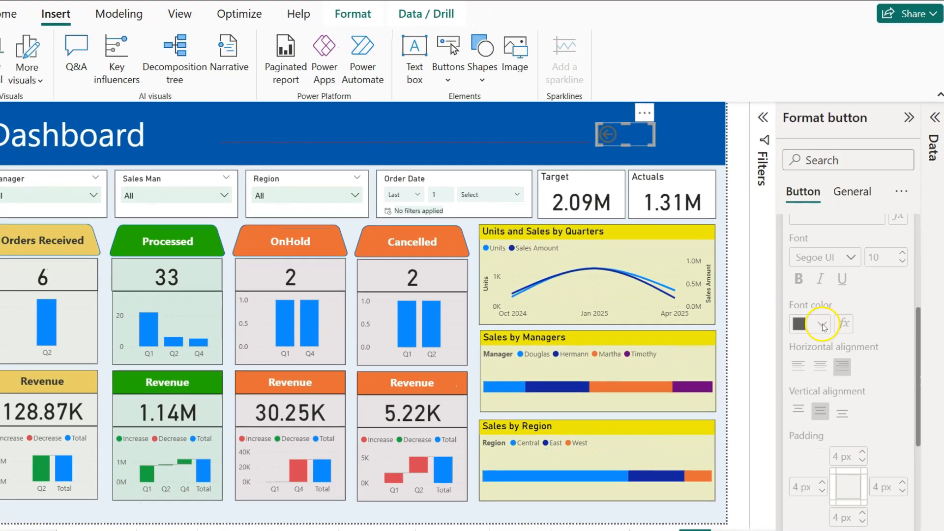
{"action": "scroll", "coordinate": [823, 328], "scroll_direction": "down", "scroll_amount": 3}
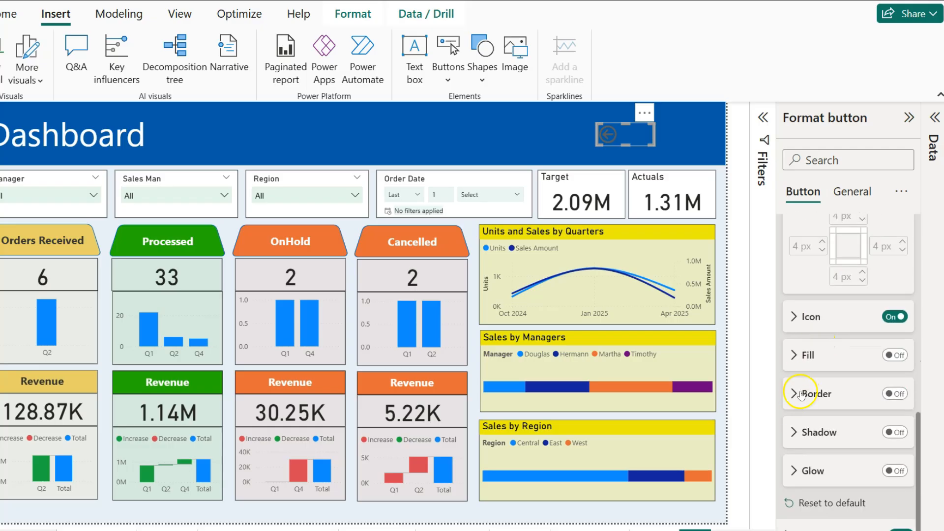
{"action": "left_click", "coordinate": [792, 318]}
{"action": "scroll", "coordinate": [811, 314], "scroll_direction": "down", "scroll_amount": 3}
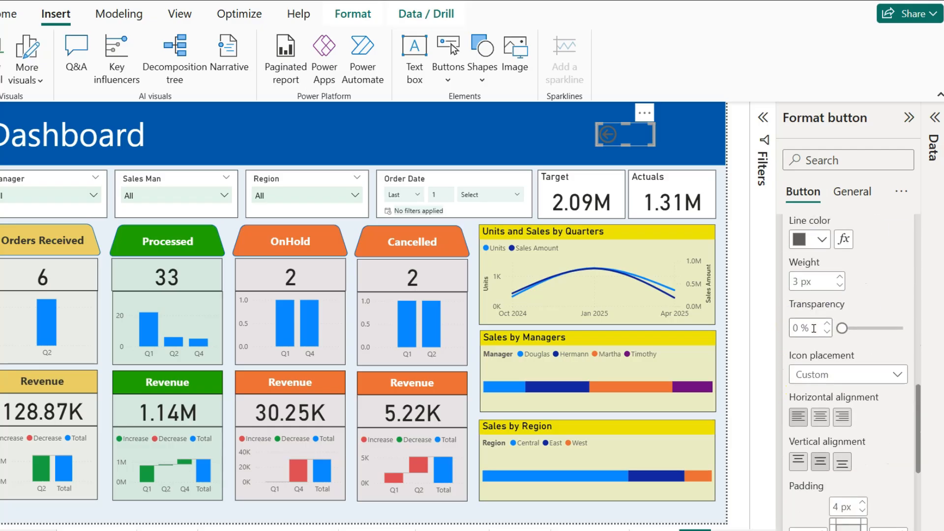
{"action": "left_click", "coordinate": [821, 239]}
{"action": "left_click", "coordinate": [709, 294]}
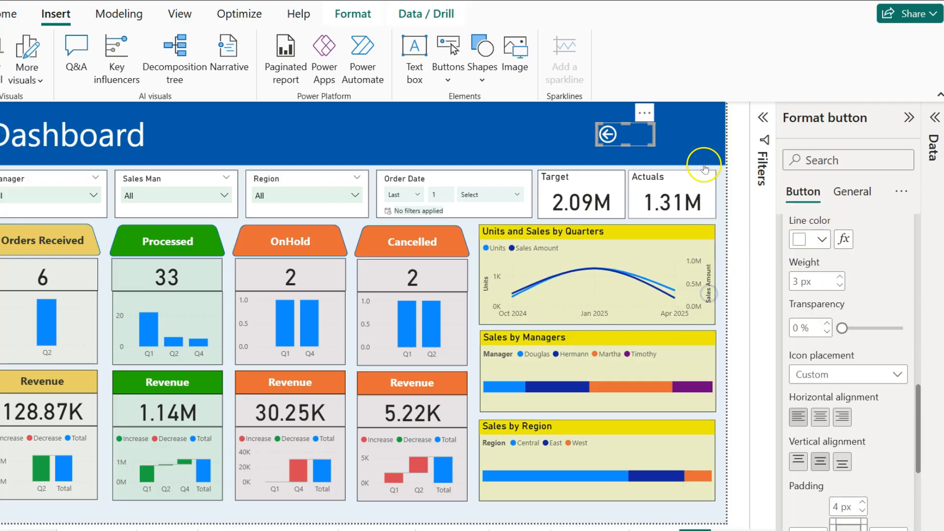
Shrink the Back button to fit its icon, move it to the header's far right end, and clear the selection
{"action": "left_click_drag", "start_coordinate": [649, 136], "coordinate": [619, 139]}
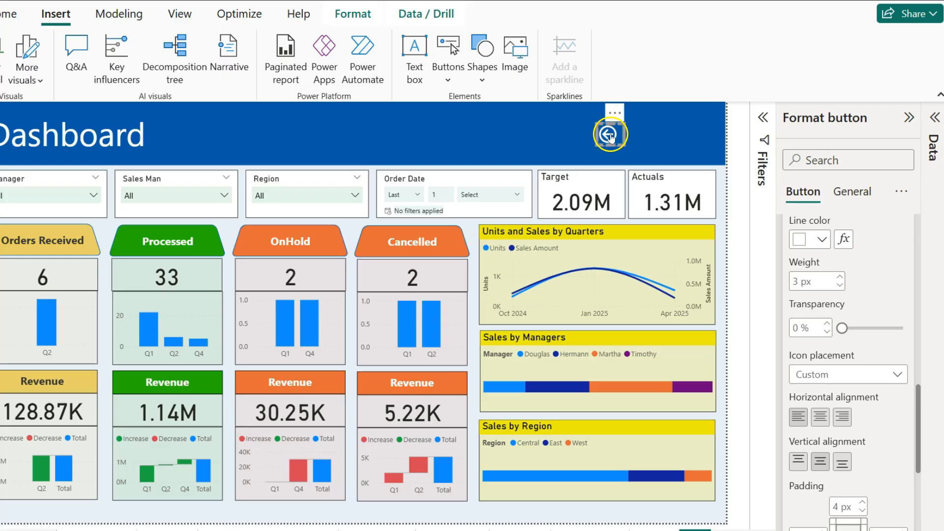
{"action": "left_click_drag", "start_coordinate": [615, 112], "coordinate": [707, 116]}
{"action": "left_click", "coordinate": [596, 120]}
{"action": "left_click", "coordinate": [702, 129]}
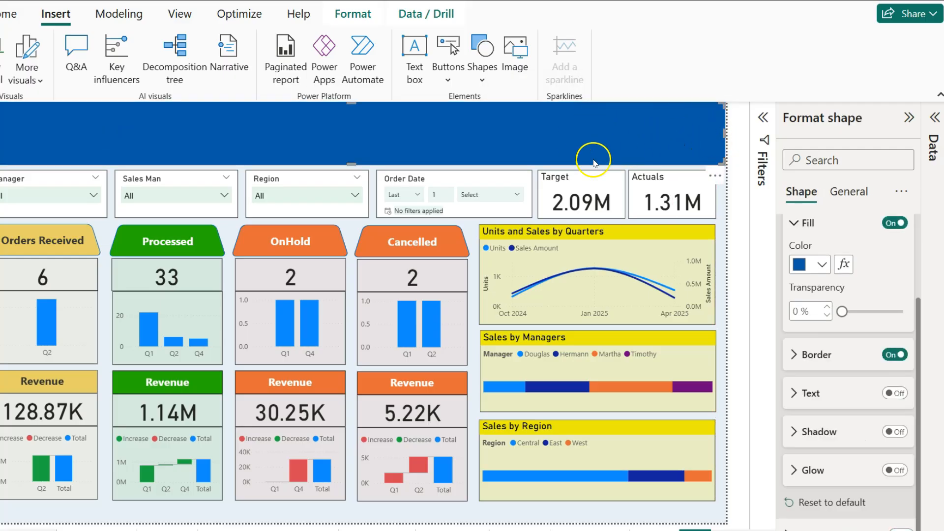
{"action": "left_click", "coordinate": [719, 223]}
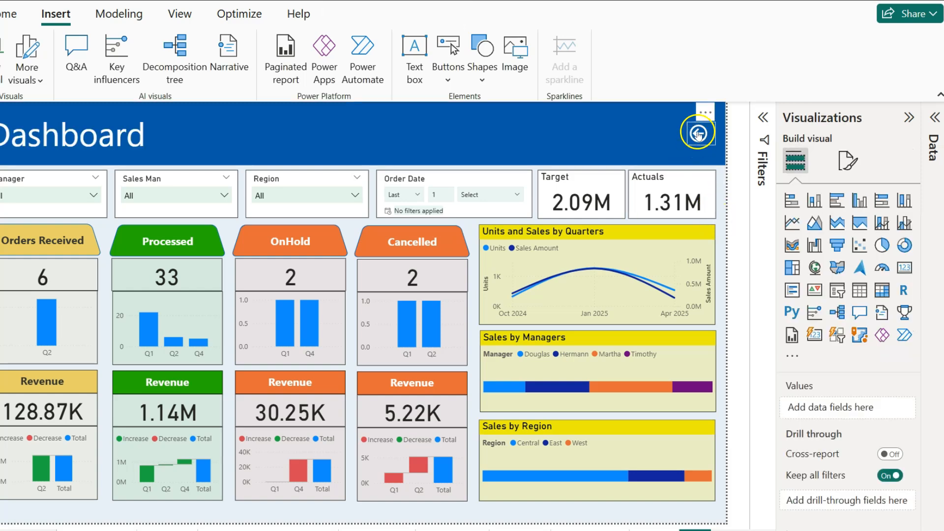